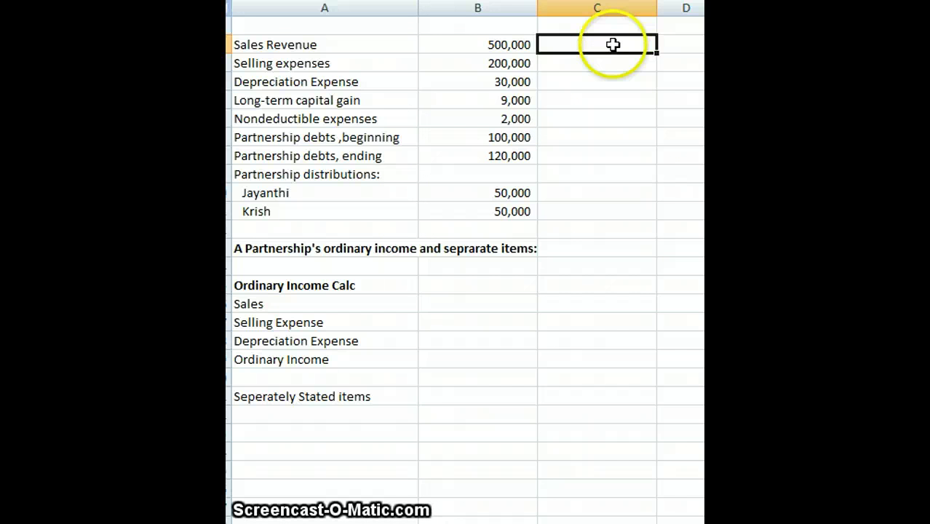
- Enter sales of 500,000, selling expense of -200,000 and depreciation of -30,000
left_click(486, 303)
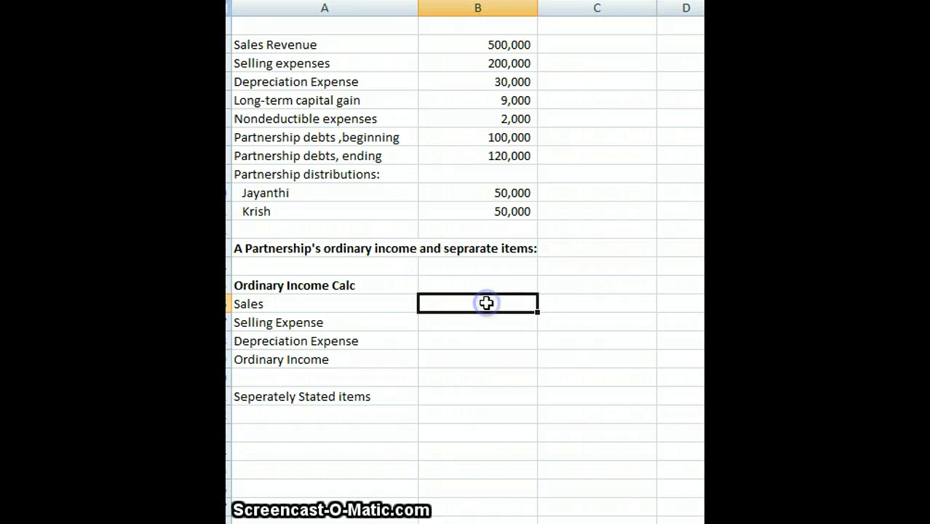
type("500000")
key("Return")
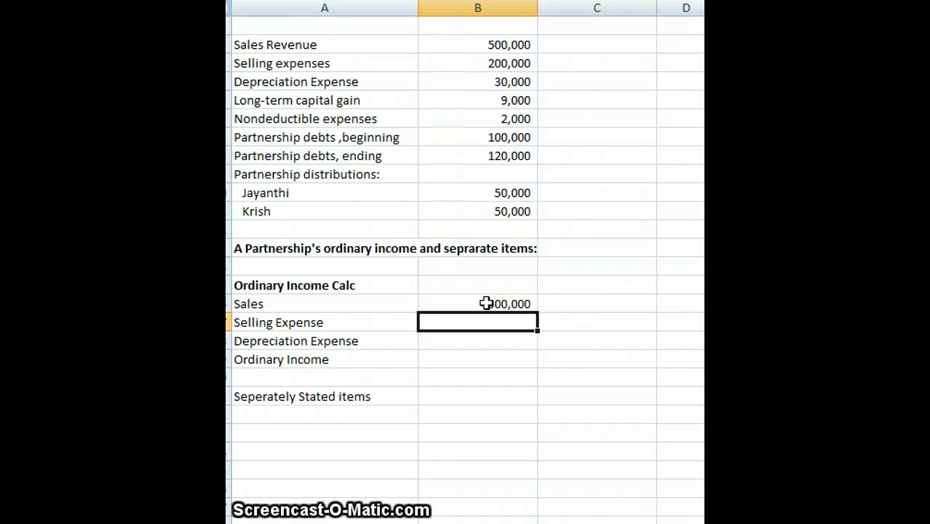
type("-")
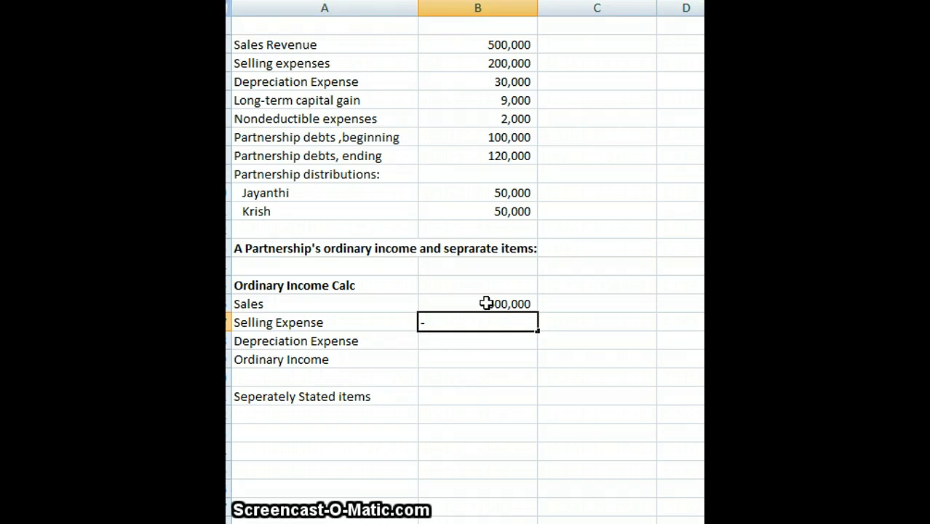
type("2000")
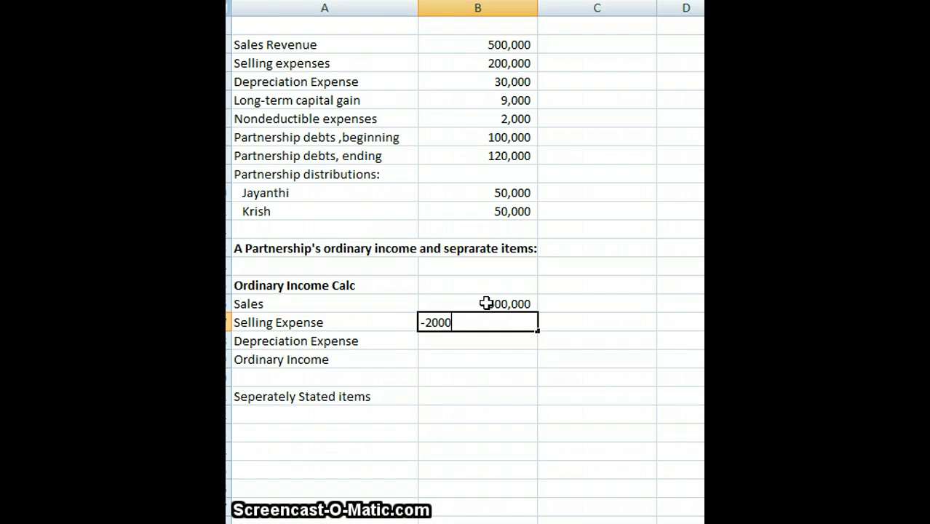
type("0")
key("Return")
key("Up")
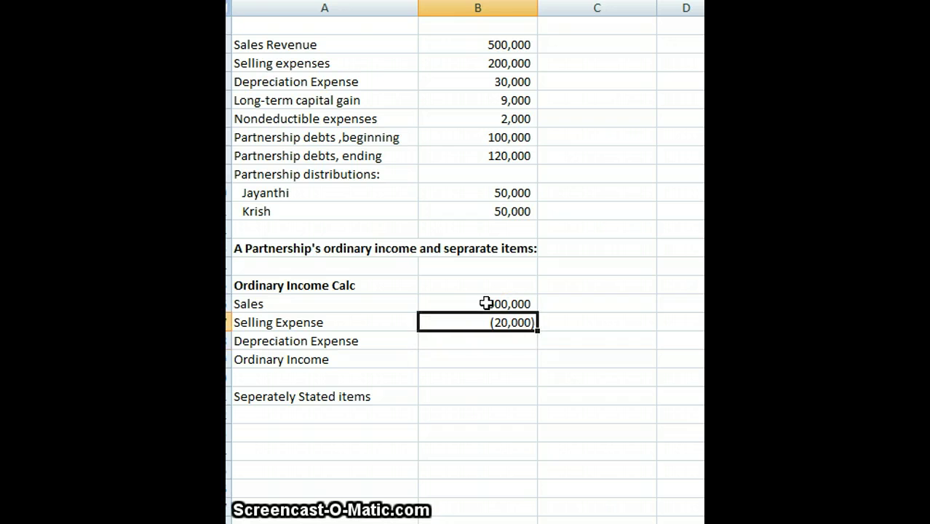
key("F2")
type("0")
key("Return")
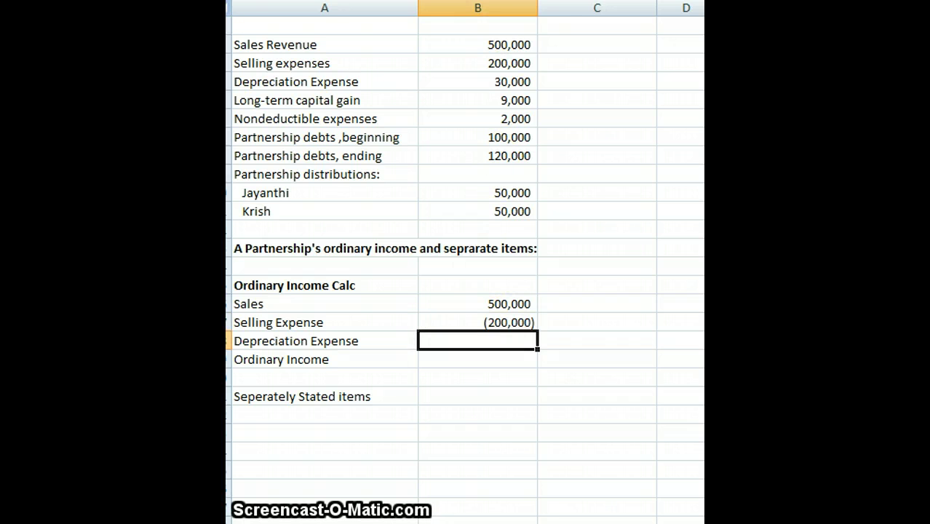
type("-300")
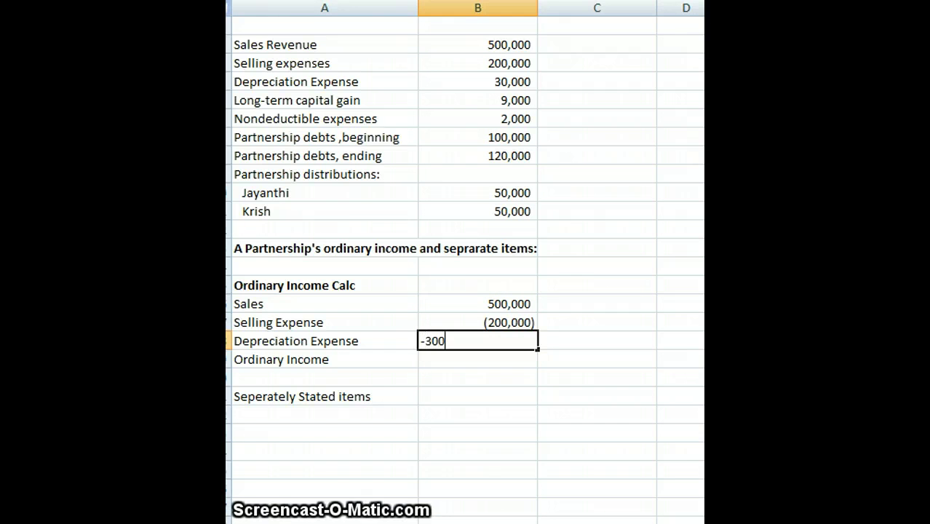
type("0")
key("Return")
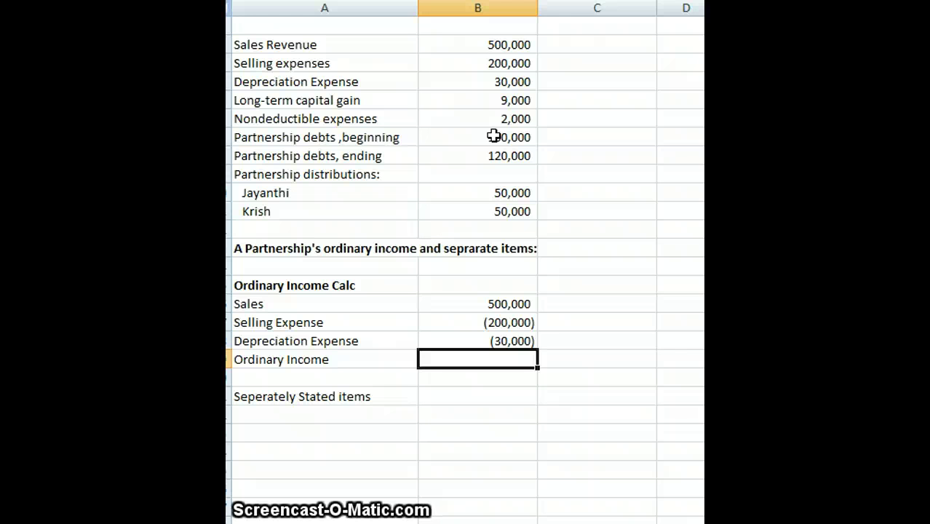
- AutoSum the three amounts into an ordinary income total of 270,000
left_click(495, 341)
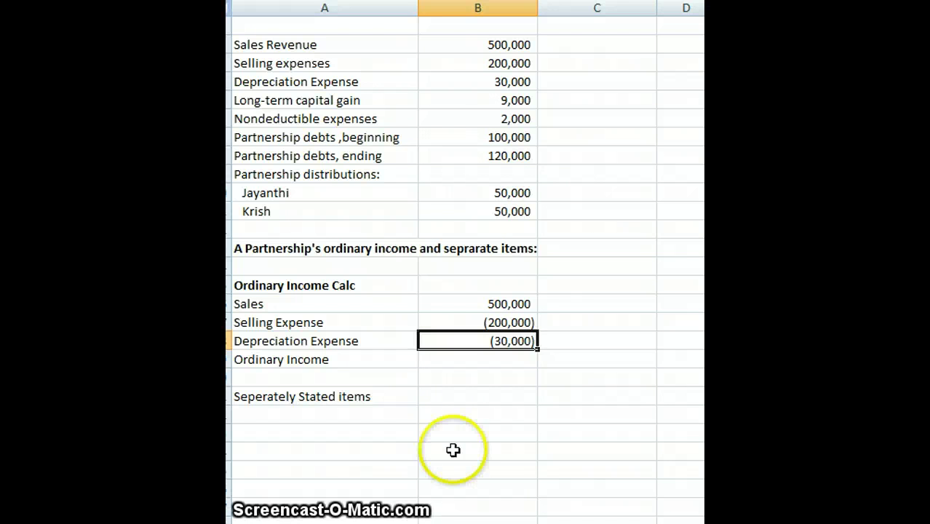
left_click(472, 358)
key("alt+equal")
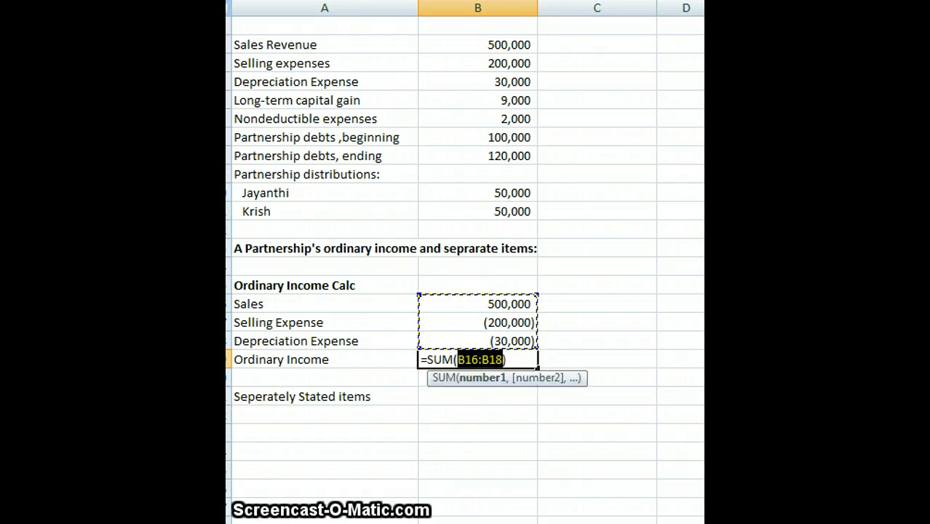
key("Return")
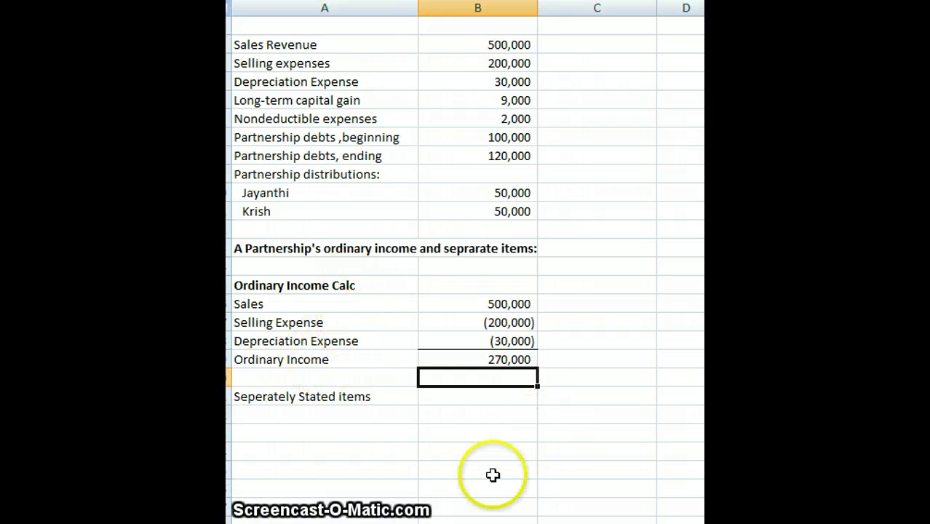
- Add a Nondeductible expenses row with an amount of 2,000
left_click(349, 417)
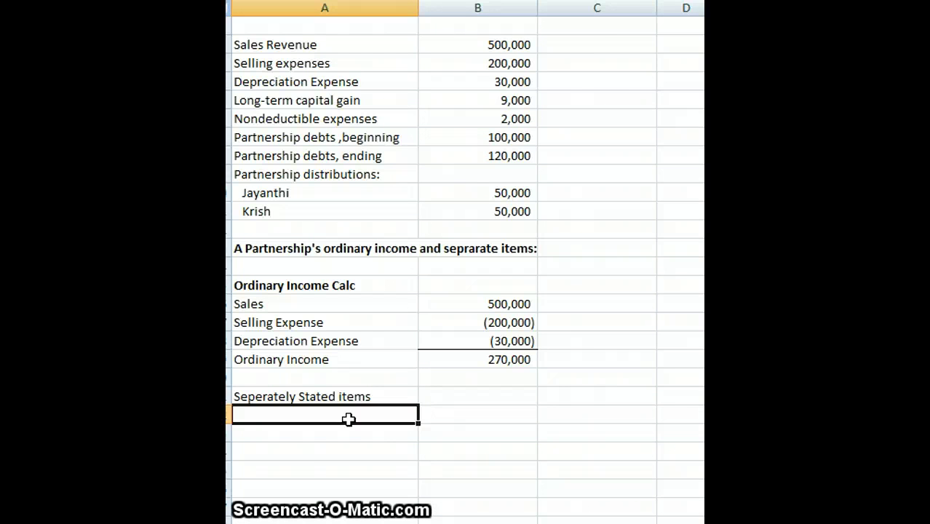
type("Non")
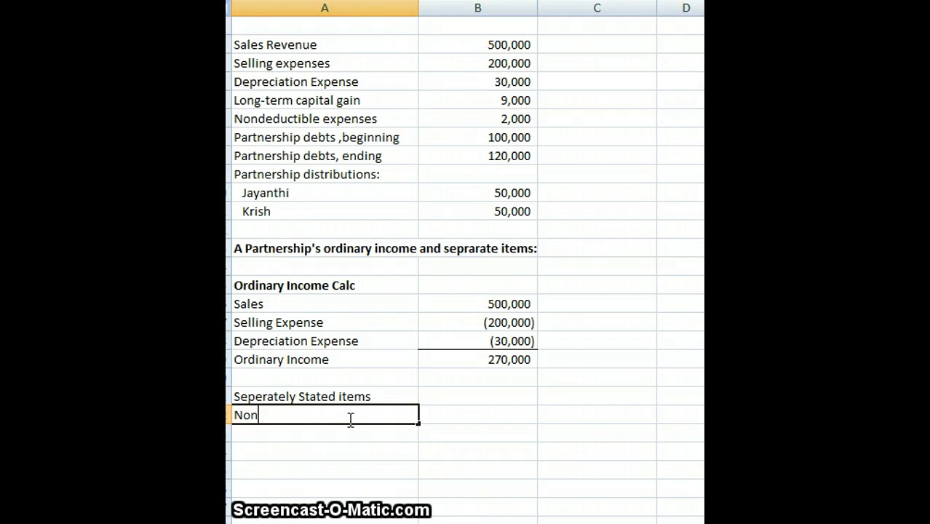
type("deductible expenses")
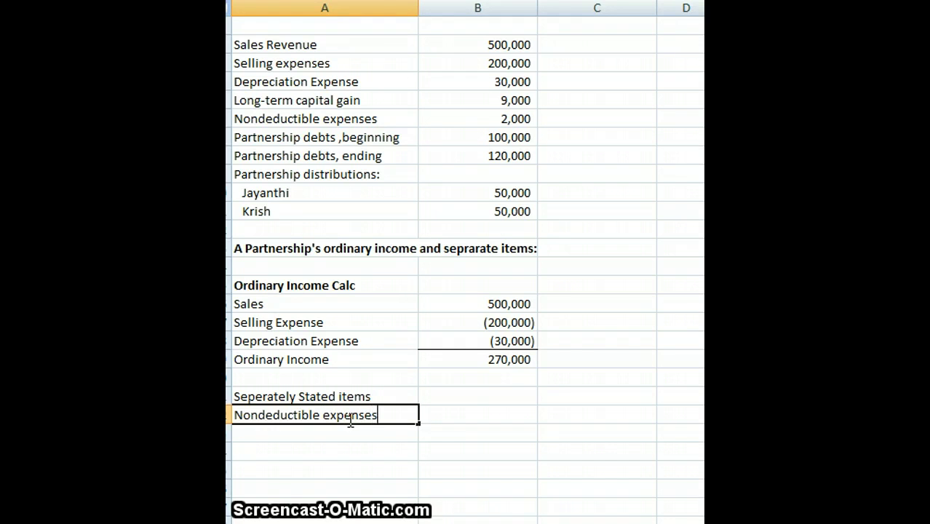
left_click(480, 412)
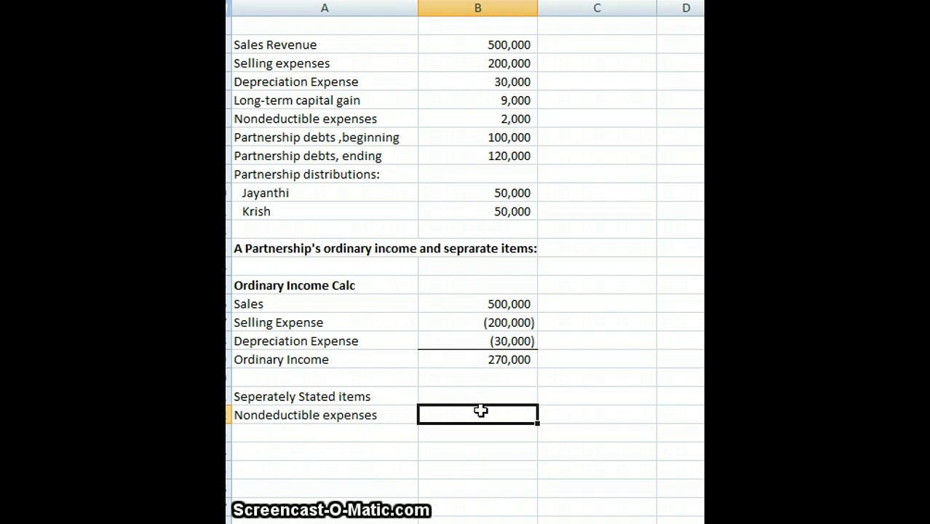
type("2000")
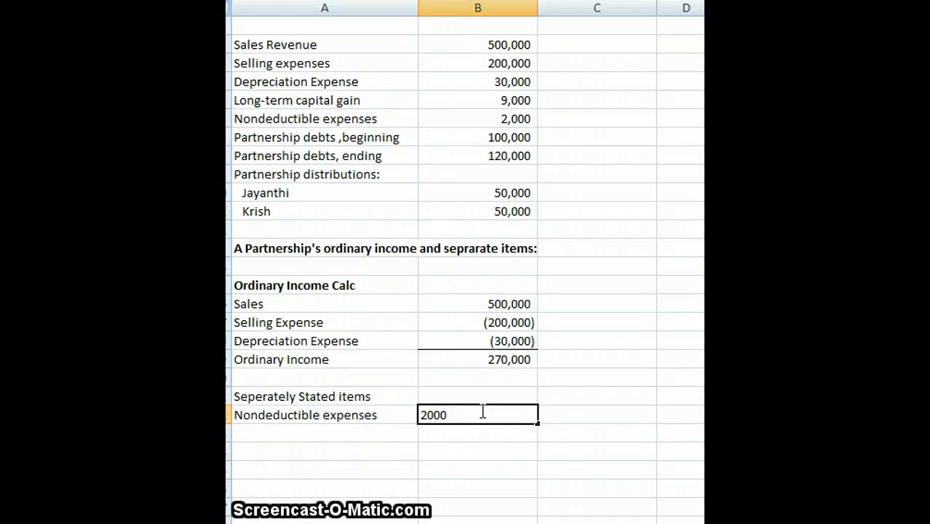
left_click(354, 421)
- Add a Long-term capital gains row with an amount of 9,000 below it
left_click(350, 434)
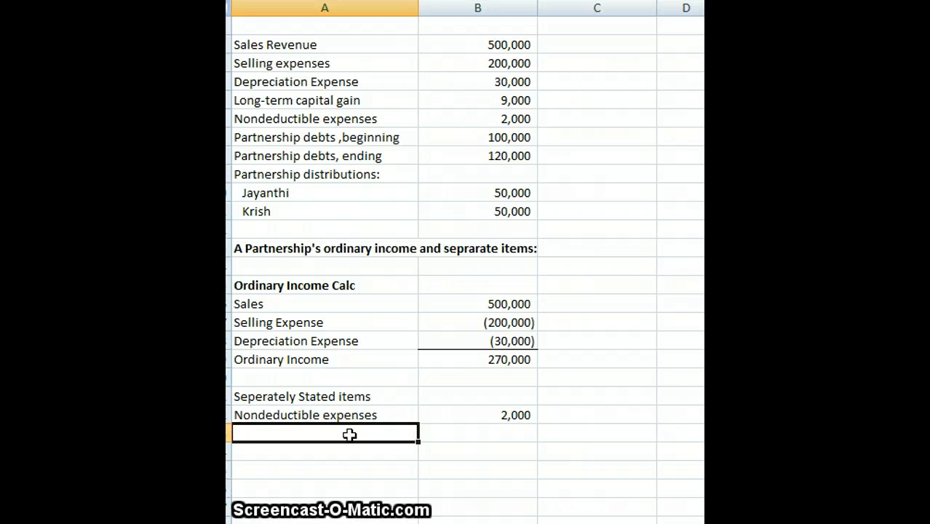
type("Ord")
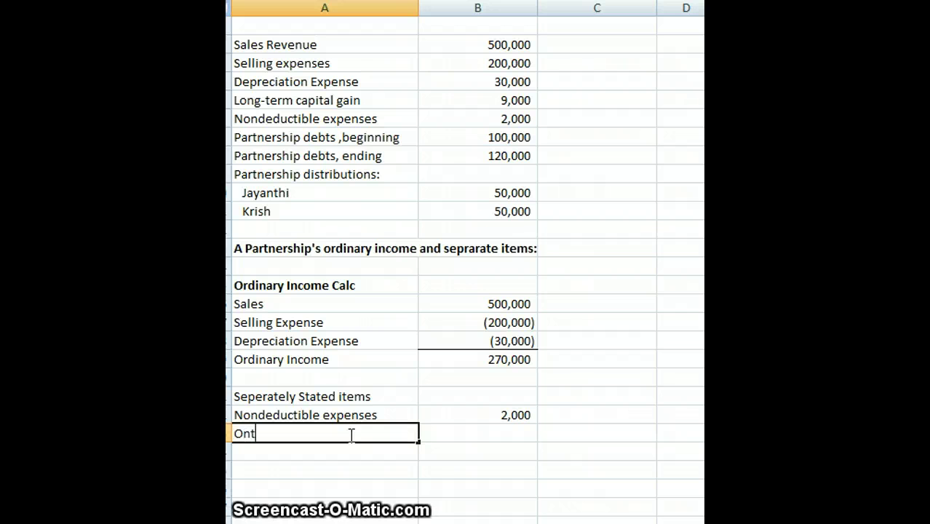
key("BackSpace")
key("BackSpace")
key("BackSpace")
type("Long")
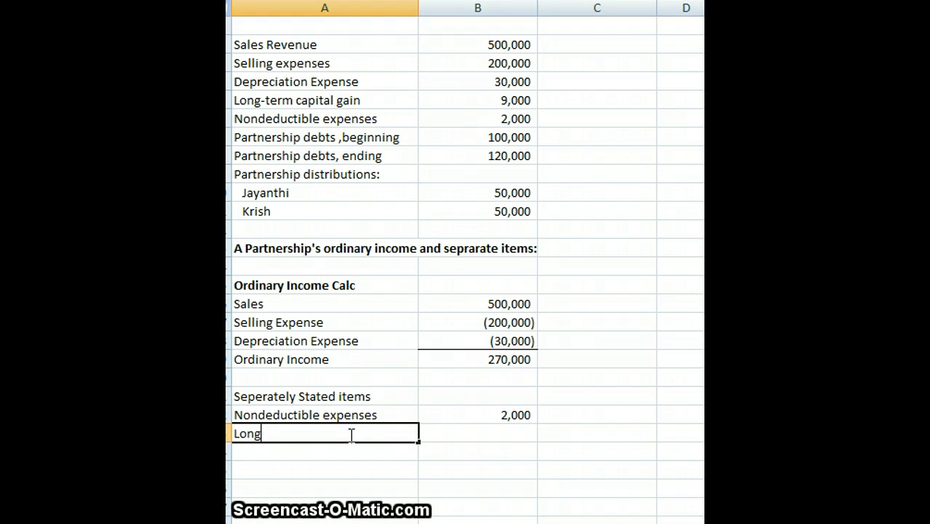
type("-term cap")
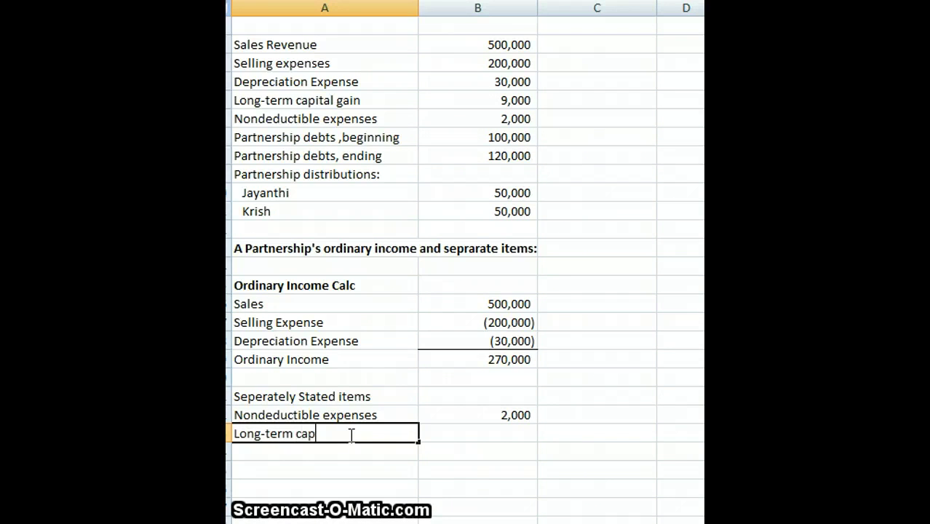
type("ital gains")
key("BackSpace")
type("s")
key("Tab")
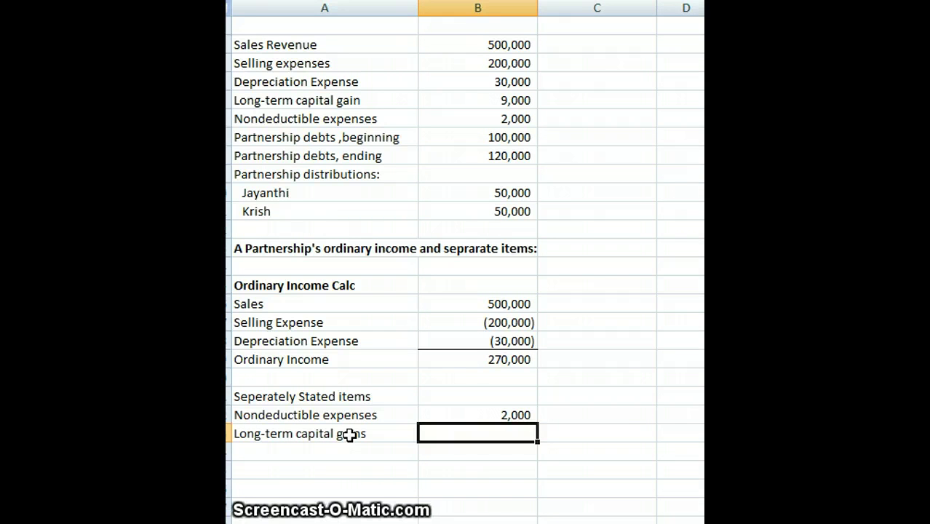
type("2")
key("BackSpace")
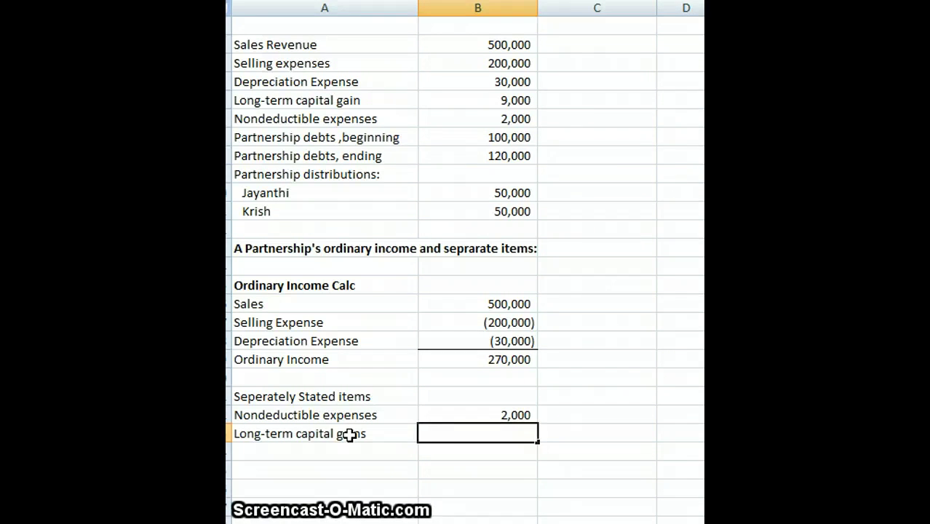
type("90")
type("000")
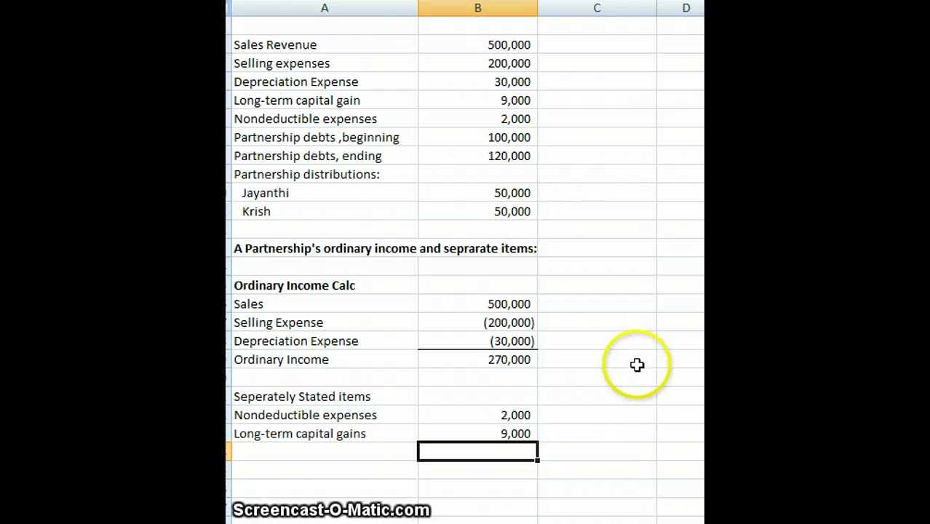
- Enter 100,000 in the amount cell below Long-term capital gains
scroll(619, 349, "down", 2)
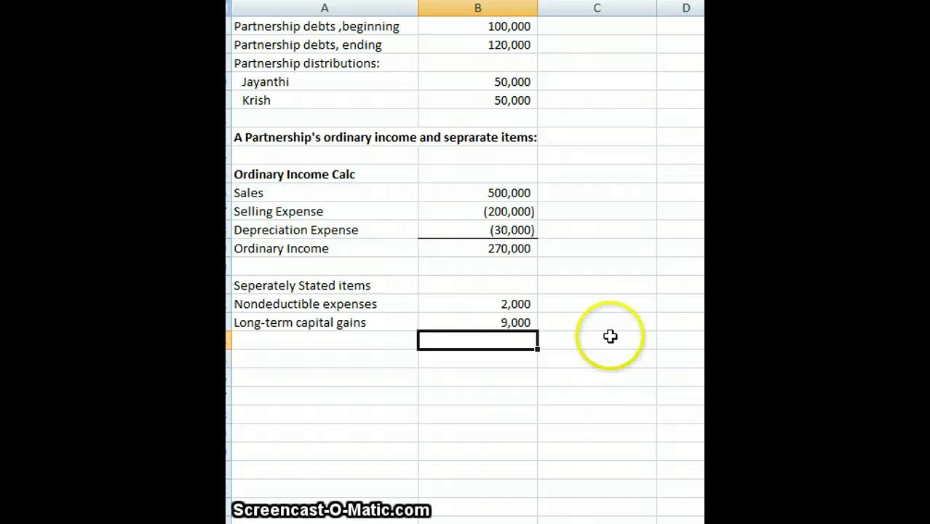
type("10")
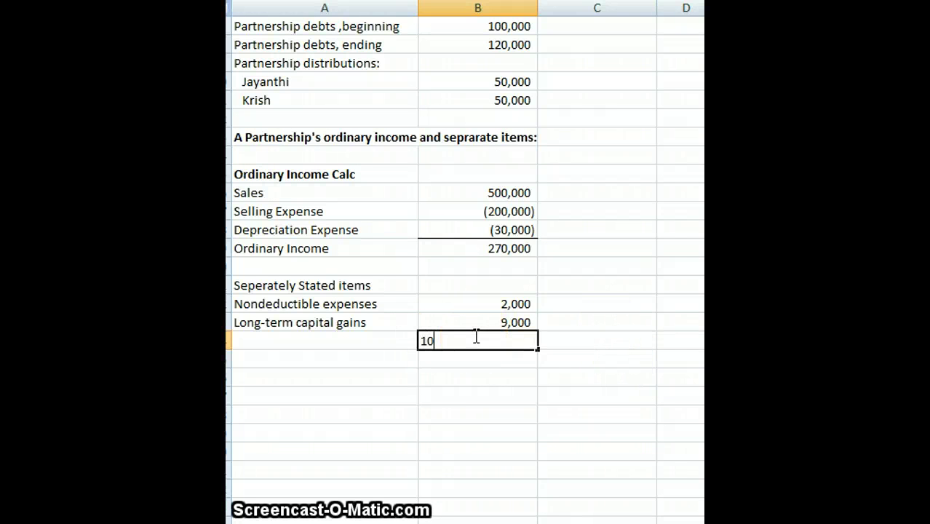
type("000")
key("Return")
left_click(476, 337)
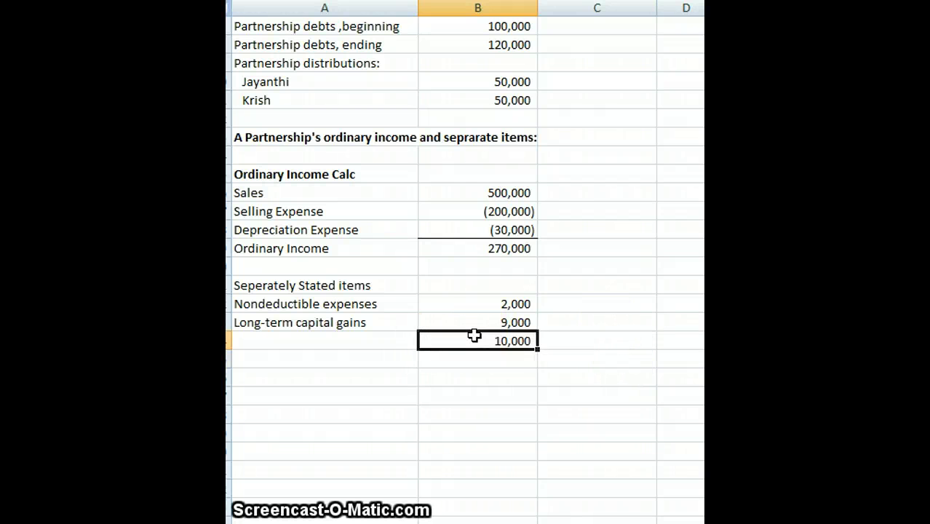
type("100000")
key("Return")
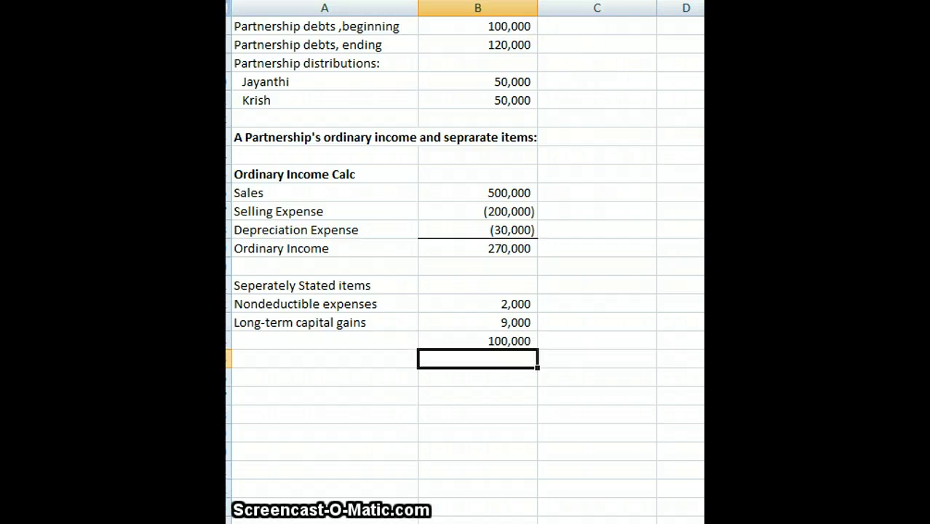
- Label the 100,000 row 'distributions'
left_click(353, 343)
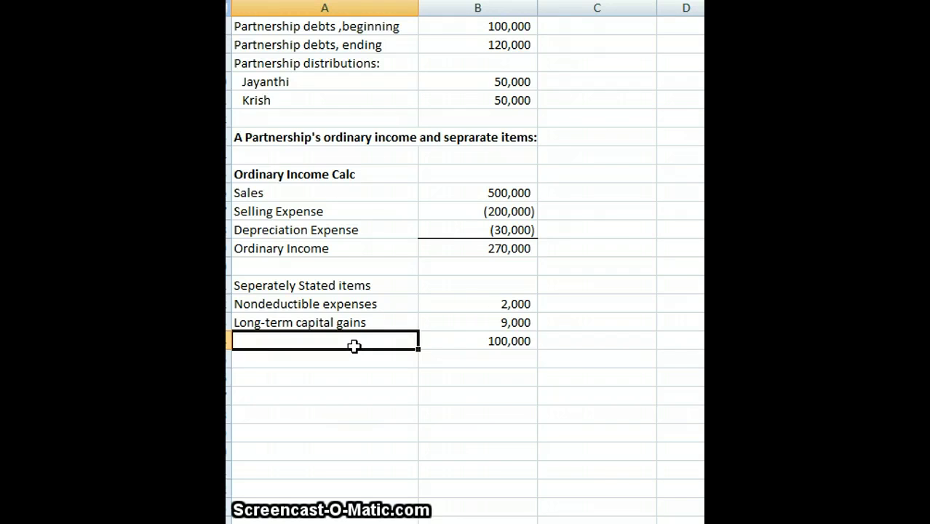
type("dist")
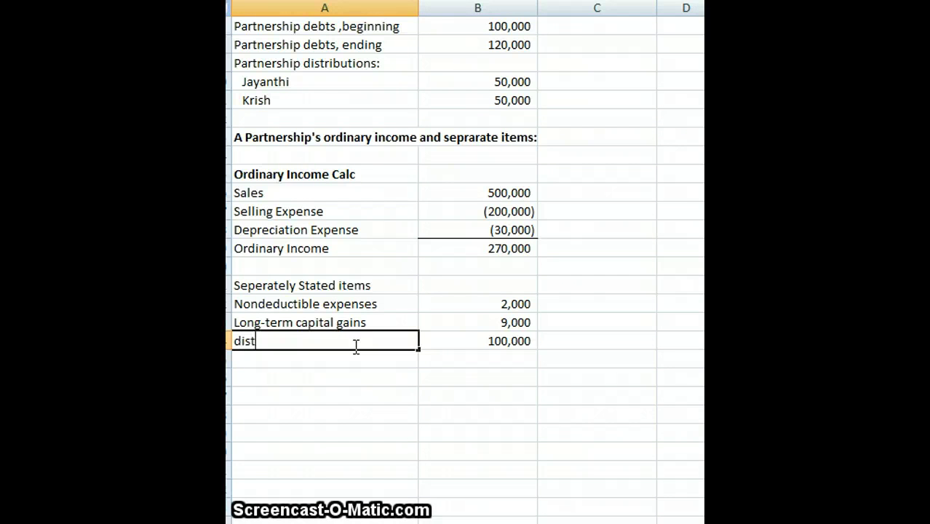
type("ributions")
key("Return")
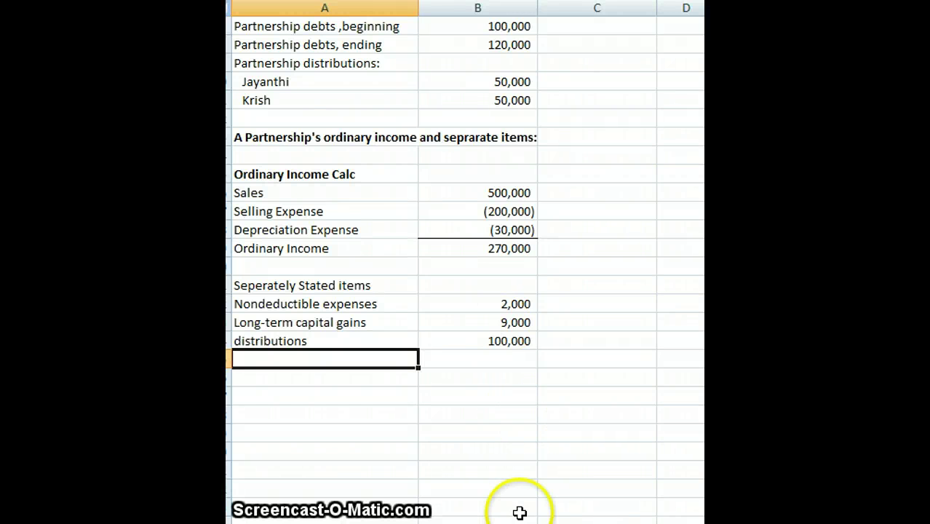
- Add the partner's Ordinary income row as =270000/2, giving 135,000
left_click(302, 397)
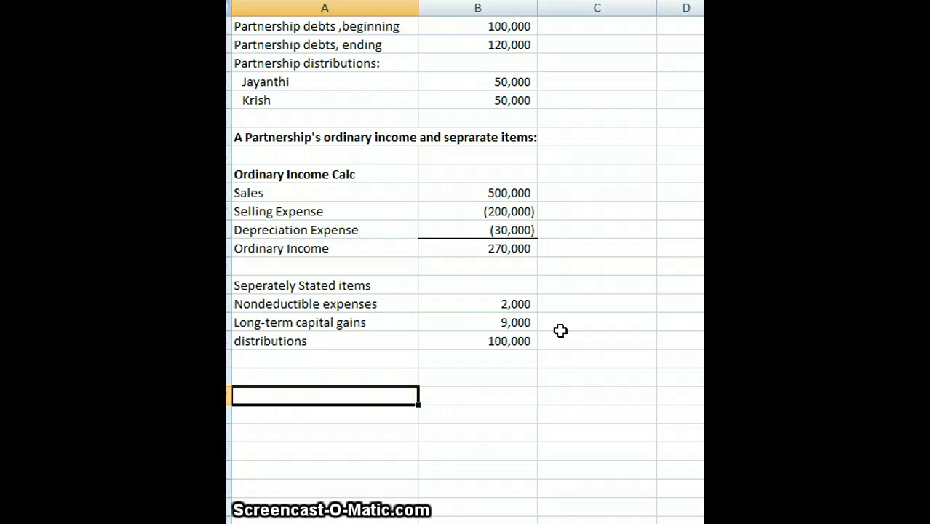
type("Ordinary income")
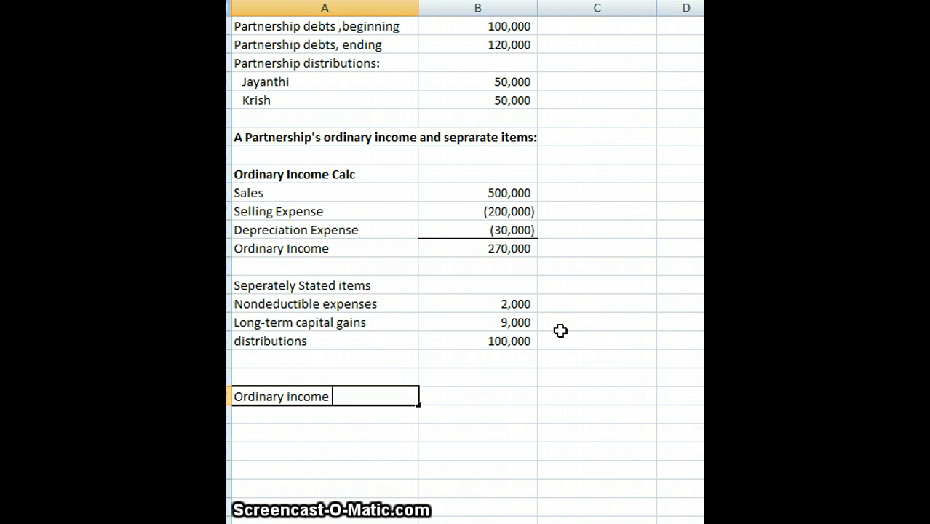
key("Tab")
type("=27")
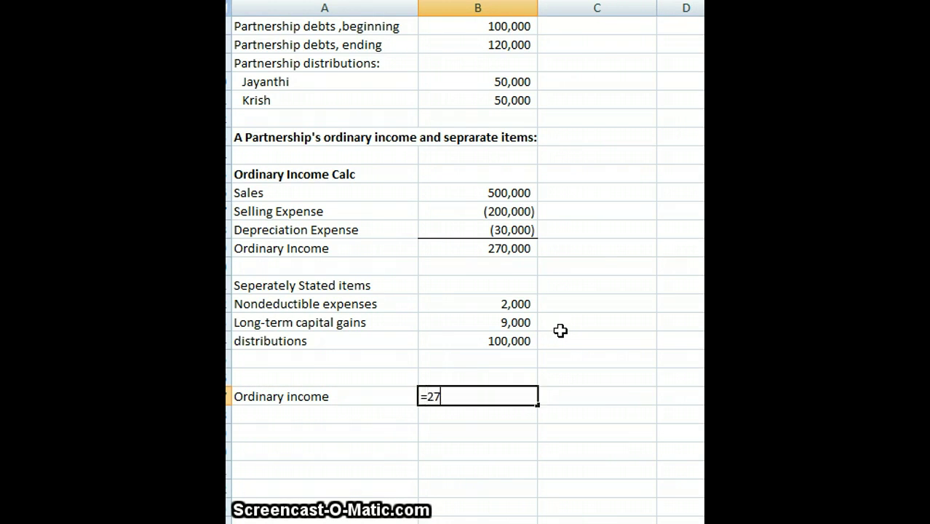
type("0000")
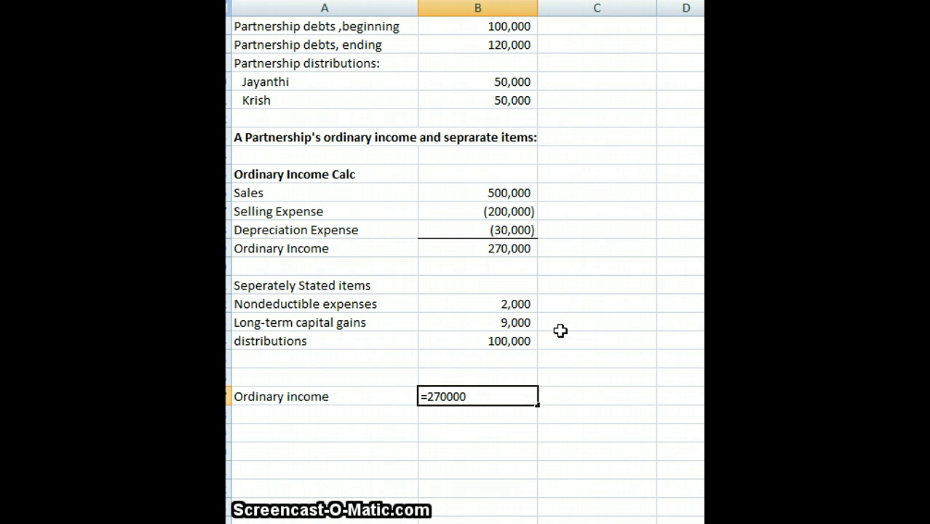
type("/2")
key("Return")
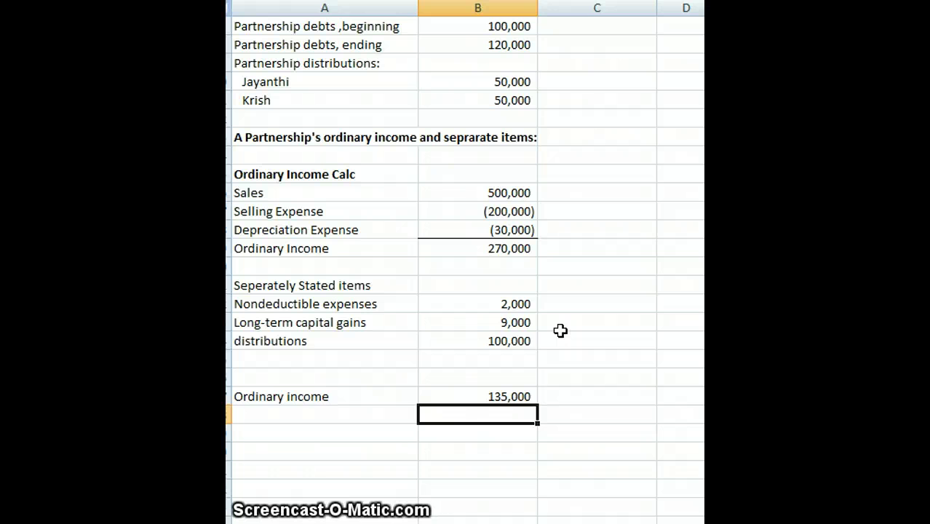
key("Left")
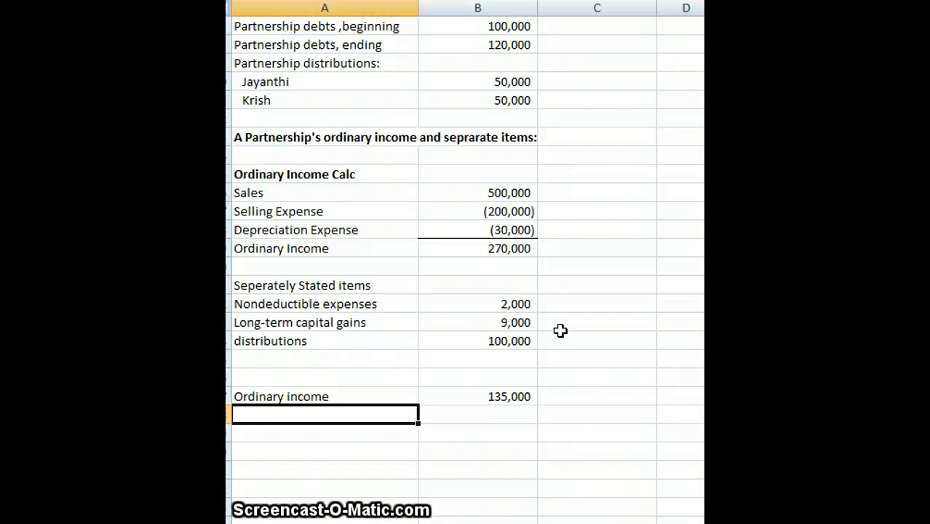
- Copy the Long-term capital gains label below and set its value to half of 9,000
right_click(357, 323)
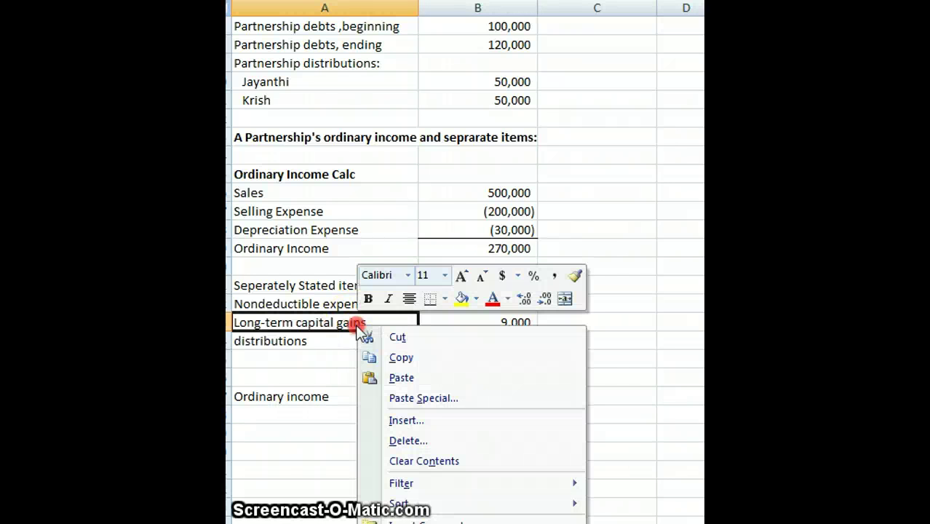
left_click(416, 364)
right_click(297, 410)
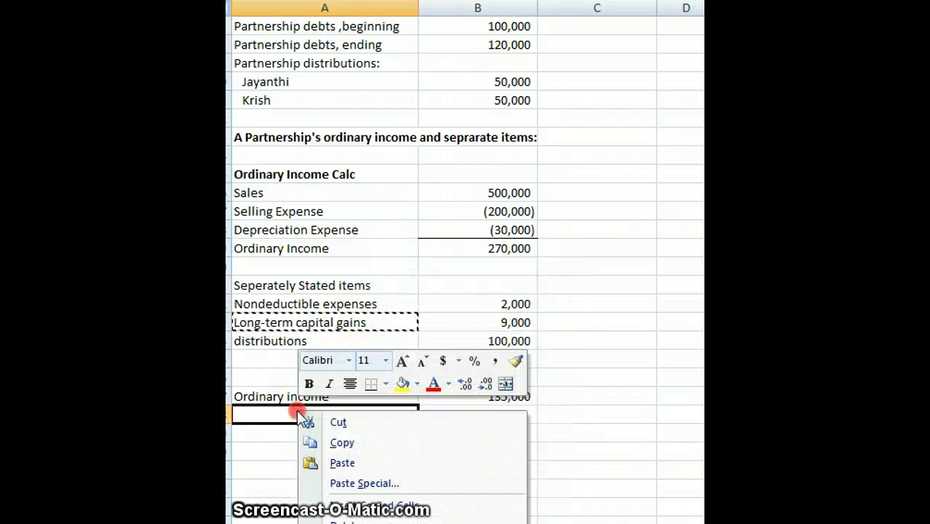
left_click(368, 460)
left_click(485, 413)
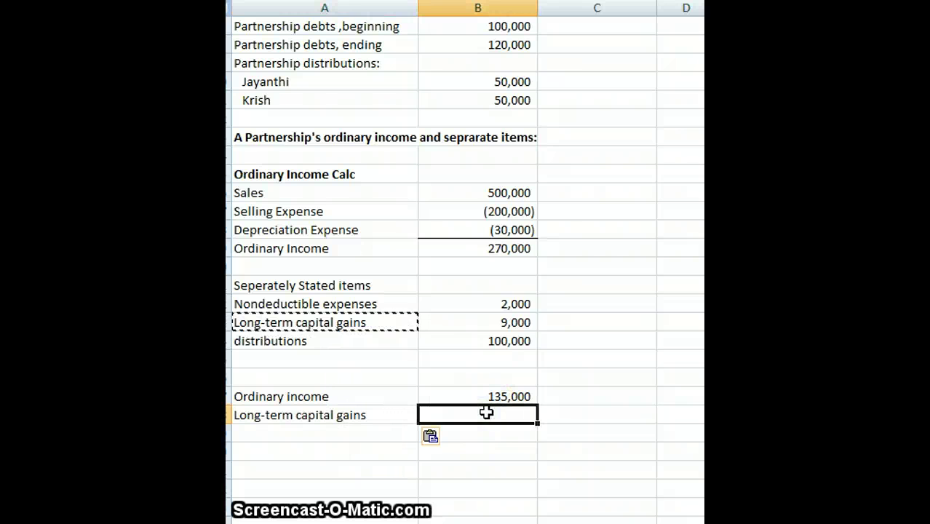
type("=")
left_click(501, 323)
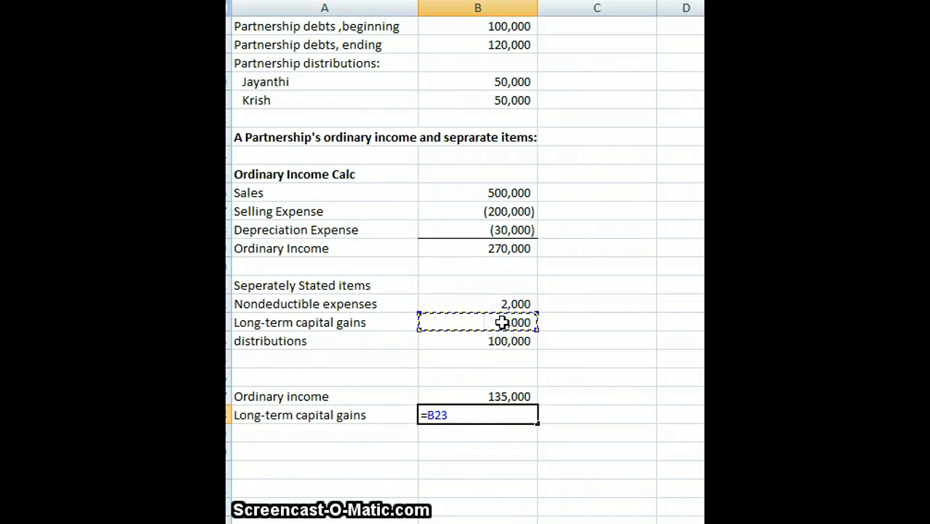
type("*.5")
key("Return")
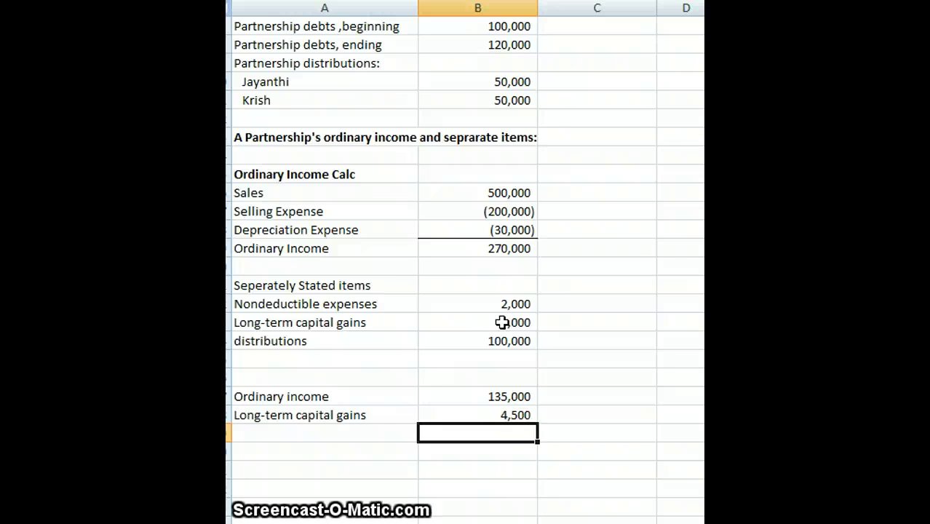
key("Left")
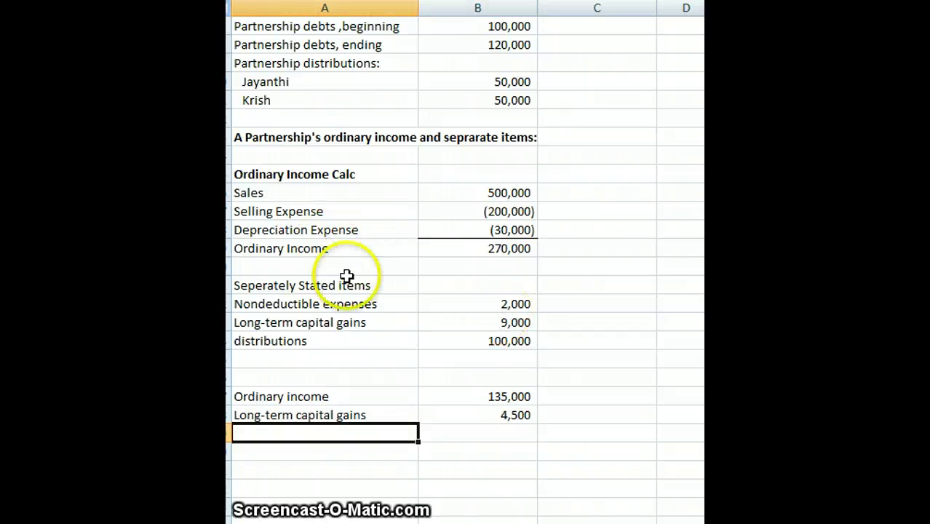
- Copy the Nondeductible expenses label below and set its value to half of 2,000
left_click(354, 306)
right_click(353, 306)
left_click(413, 331)
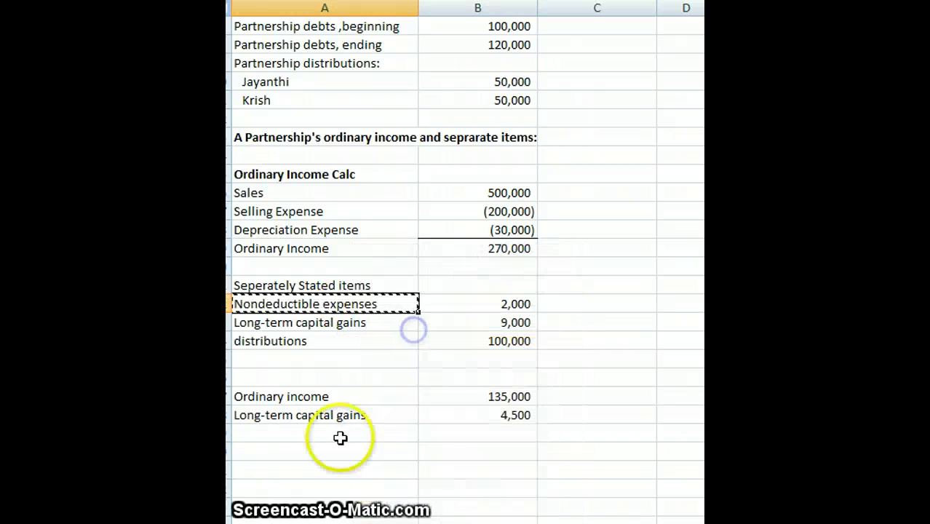
right_click(339, 435)
left_click(448, 490)
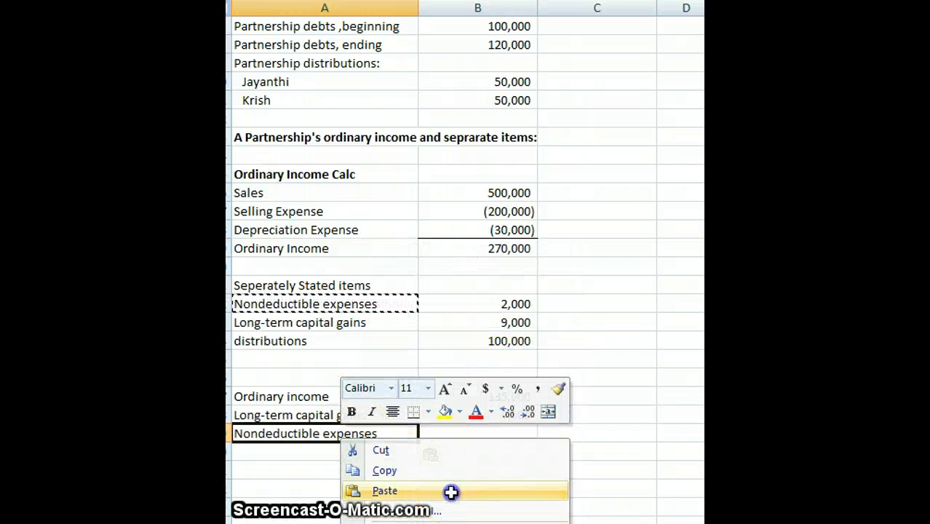
left_click(496, 431)
type("=")
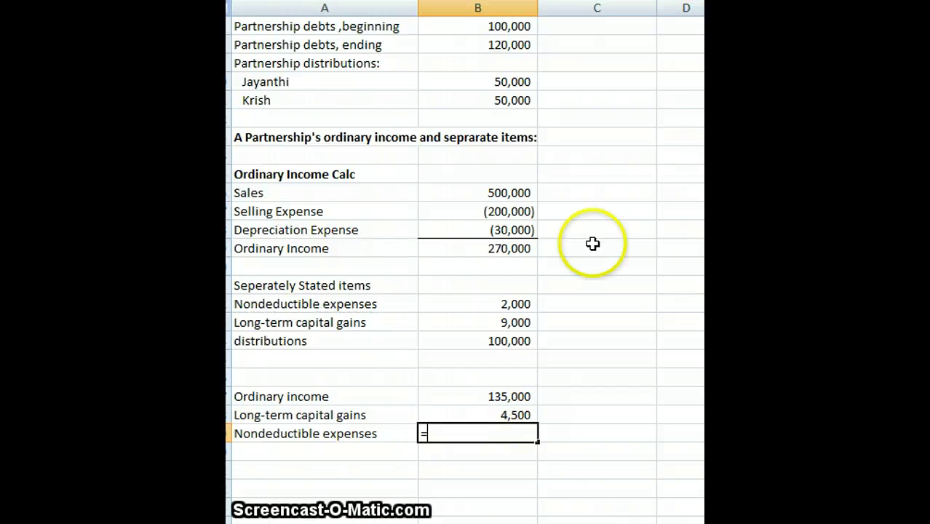
left_click(514, 303)
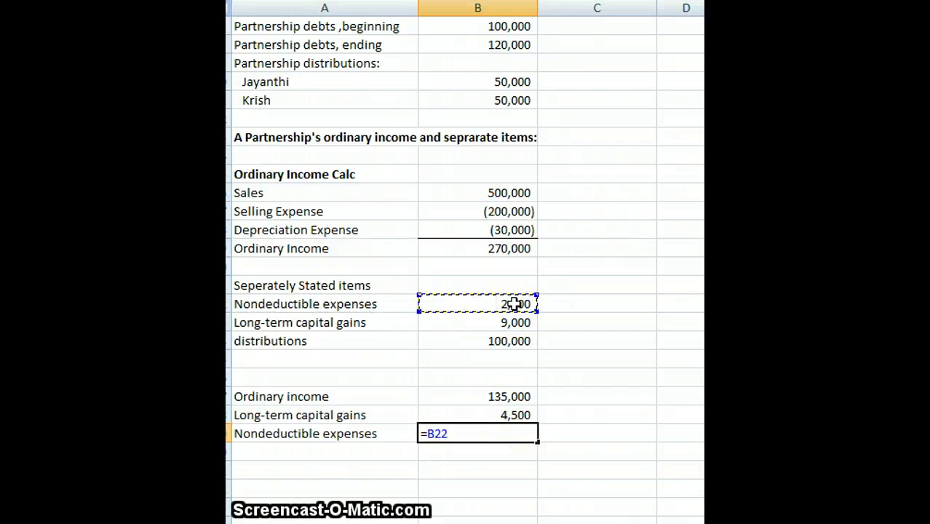
type("*.5")
key("Return")
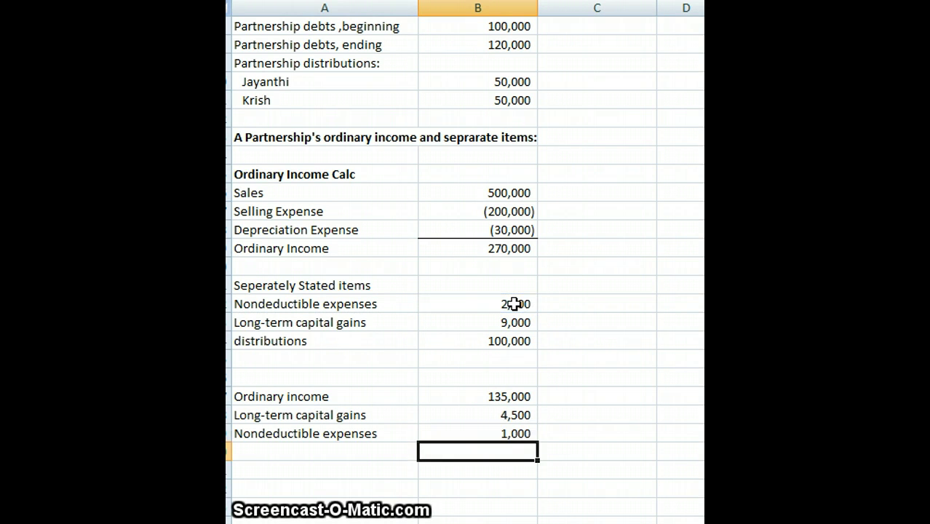
key("Left")
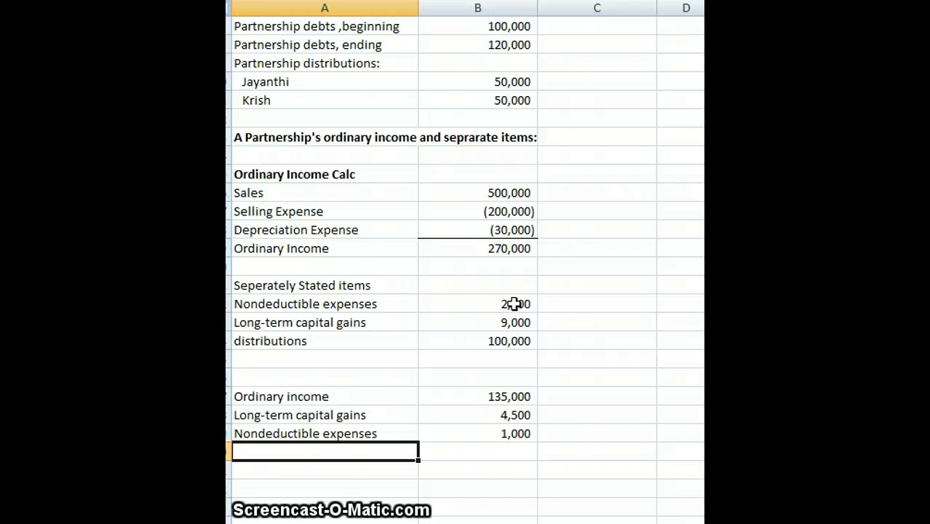
- Copy the distributions label below and enter 50,000 as her distributions
right_click(293, 340)
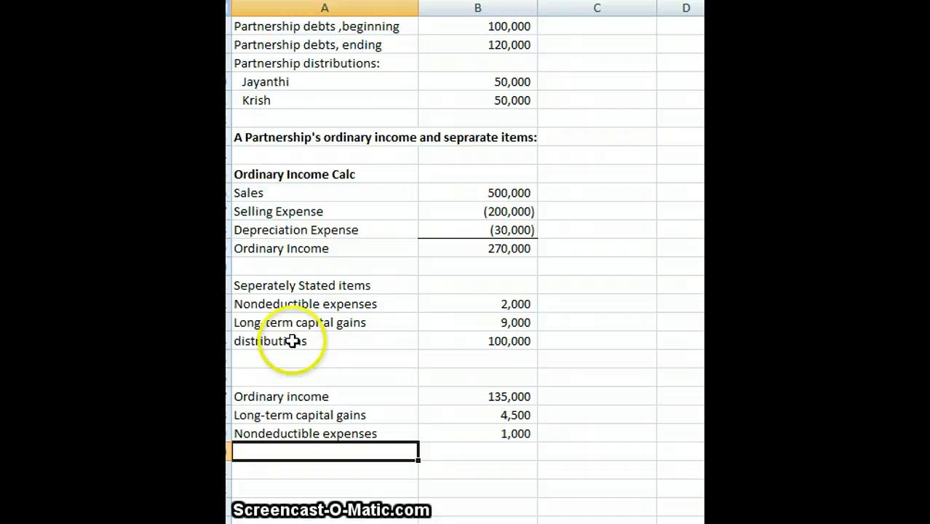
left_click(338, 372)
left_click(287, 445)
right_click(288, 447)
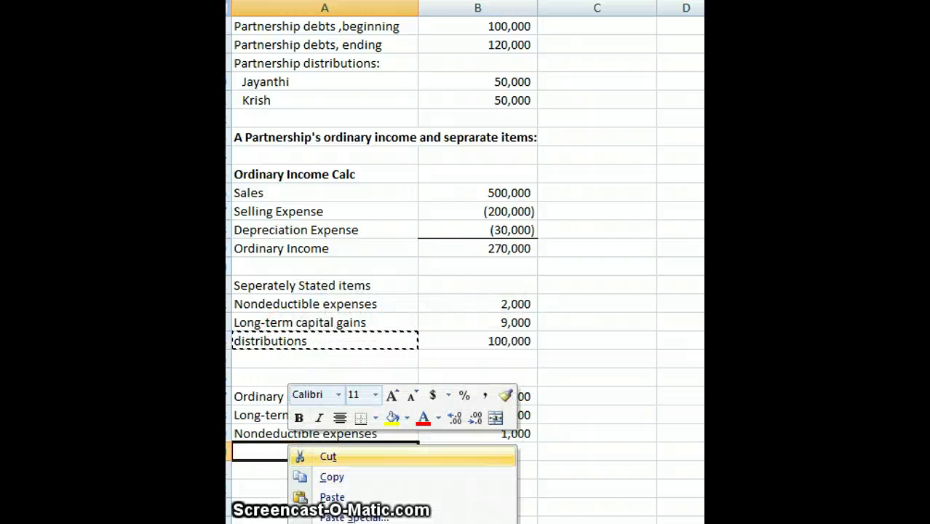
left_click(343, 494)
left_click(503, 451)
type("50000")
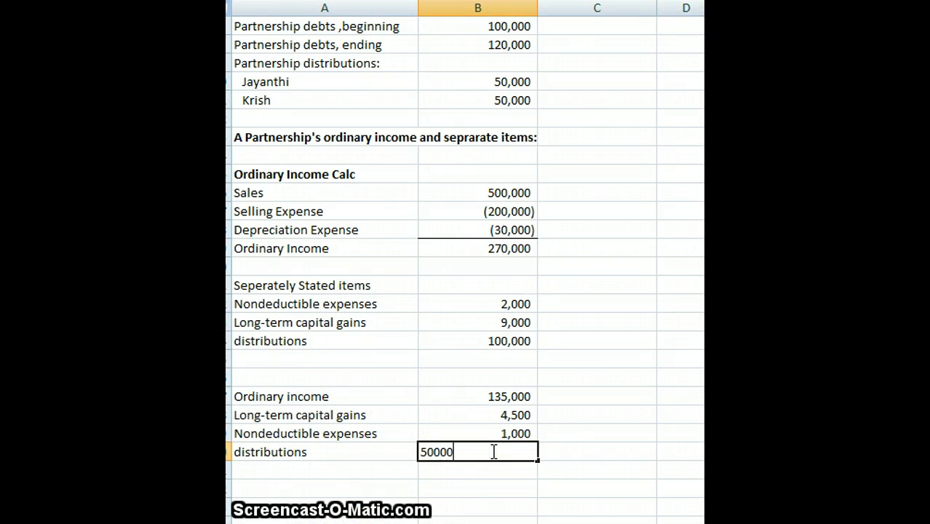
key("Return")
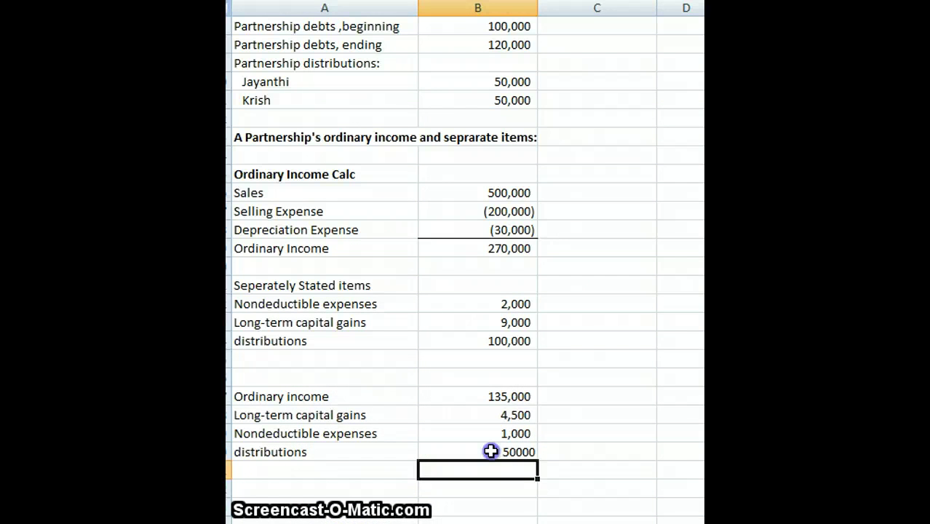
- Apply thousands separators to the 50,000 distributions amount and reduce its decimals
left_click_drag(492, 451, 597, 522)
key("ctrl+shift+1")
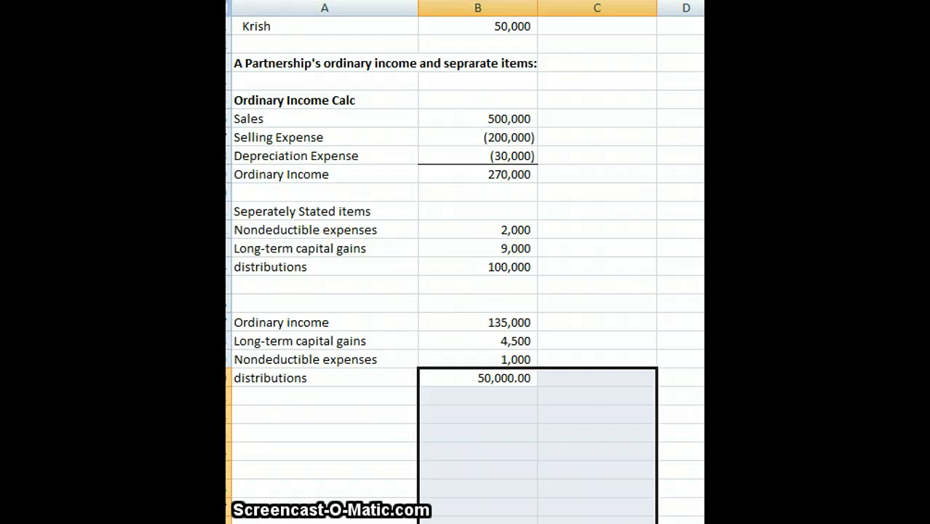
key("alt+h")
- Copy the partner's Ordinary income 135,000 row into a new block below her share
key("9")
key("9")
scroll(513, 451, "down", 3)
left_click(280, 248)
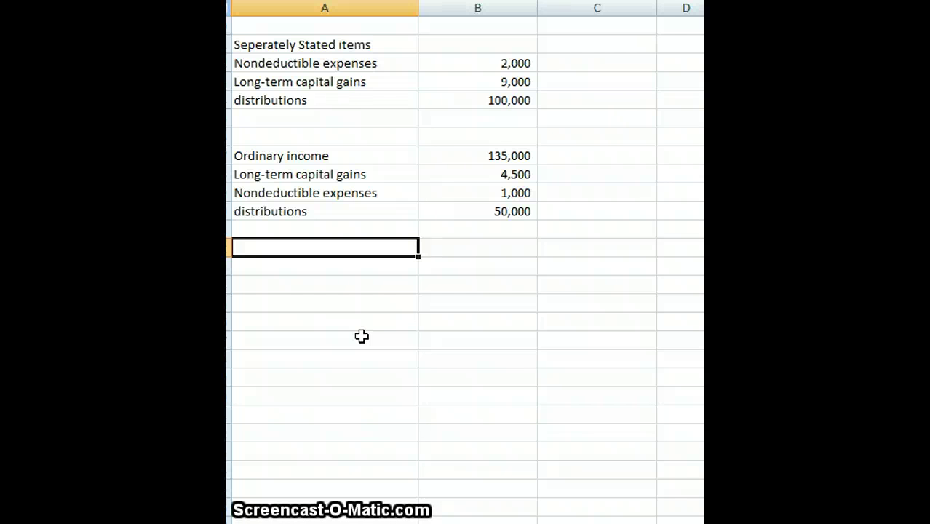
scroll(370, 317, "up", 2)
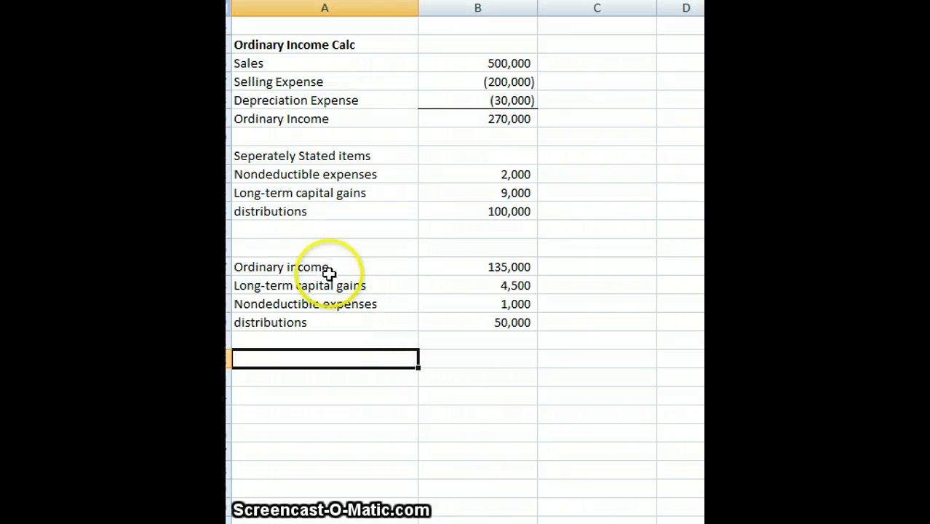
left_click_drag(303, 267, 461, 268)
right_click(464, 273)
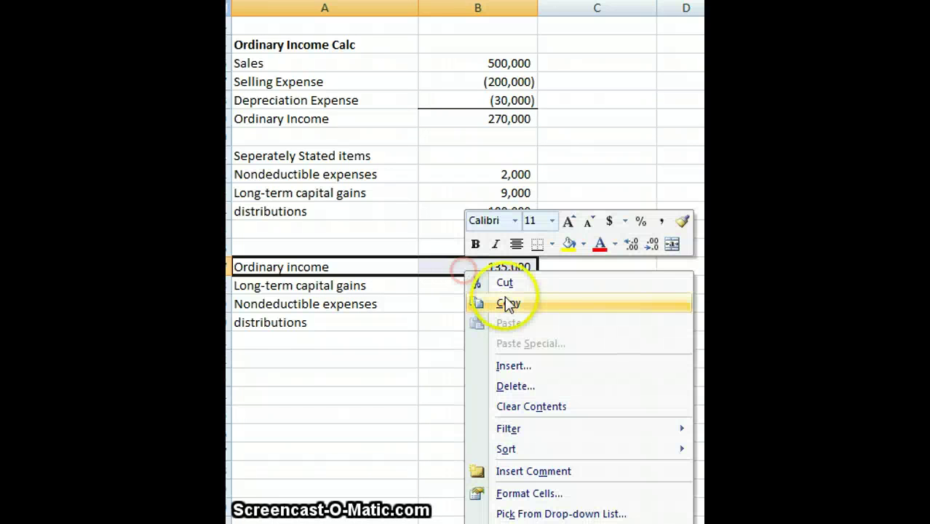
left_click(508, 300)
left_click(269, 361)
right_click(271, 358)
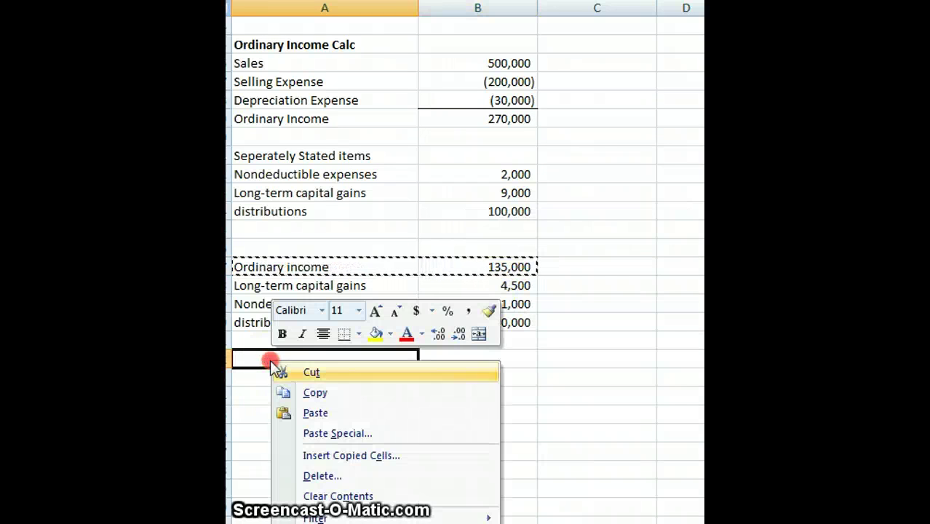
left_click(317, 413)
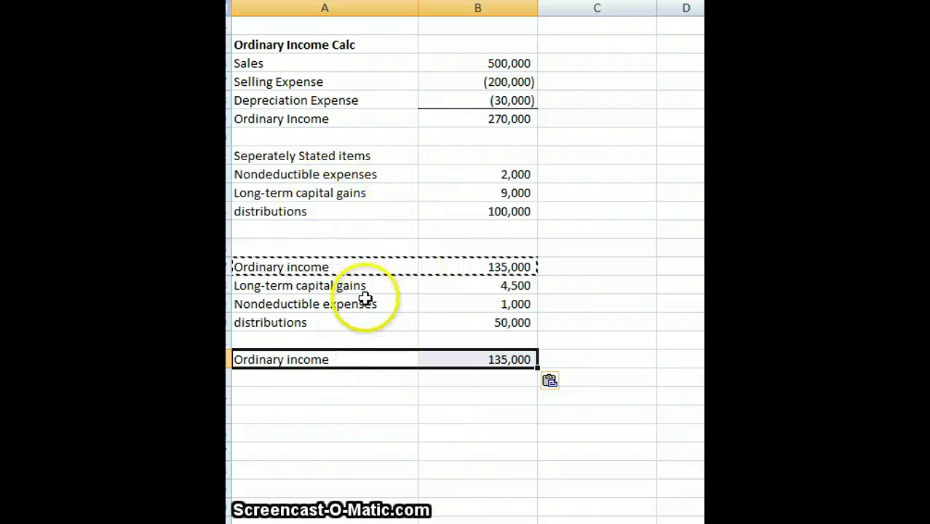
- Copy the Long-term capital gains row beneath it and set its amount to 4,500
left_click_drag(362, 287, 475, 291)
right_click(477, 292)
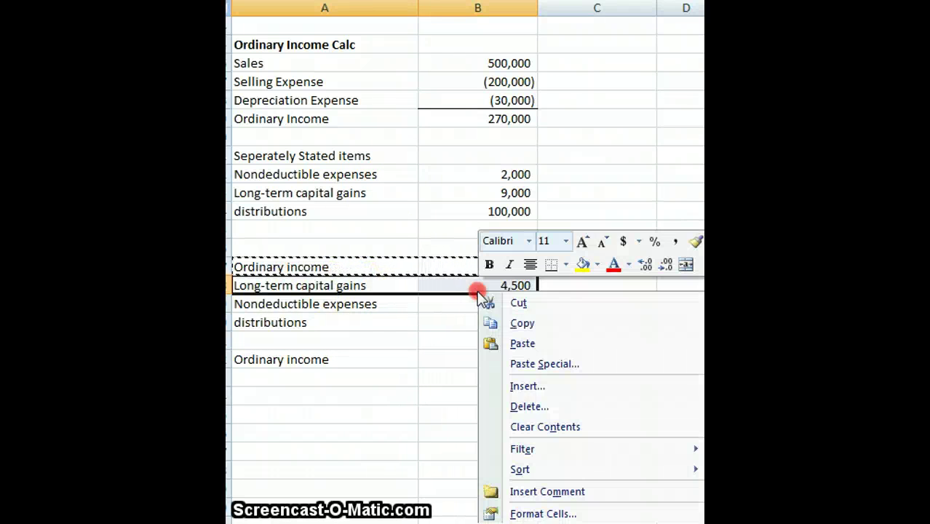
left_click(522, 323)
right_click(342, 376)
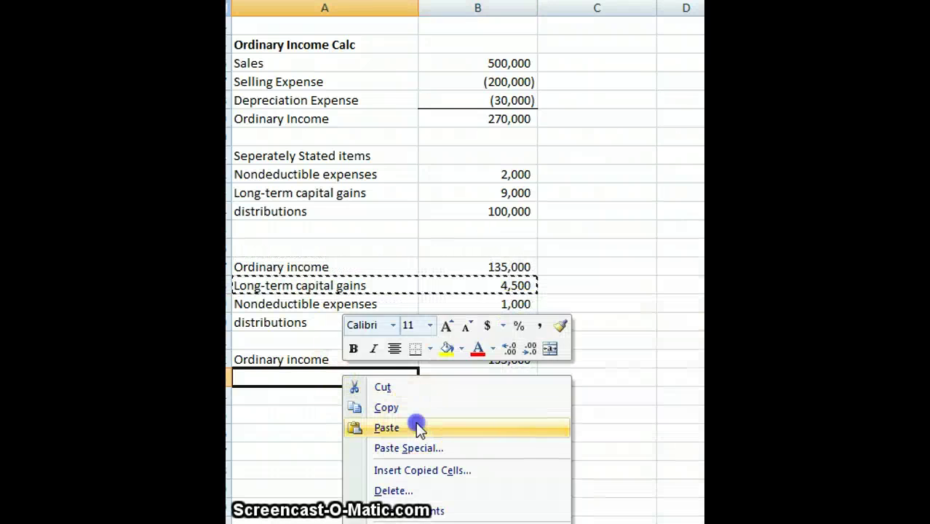
left_click(364, 427)
left_click(491, 376)
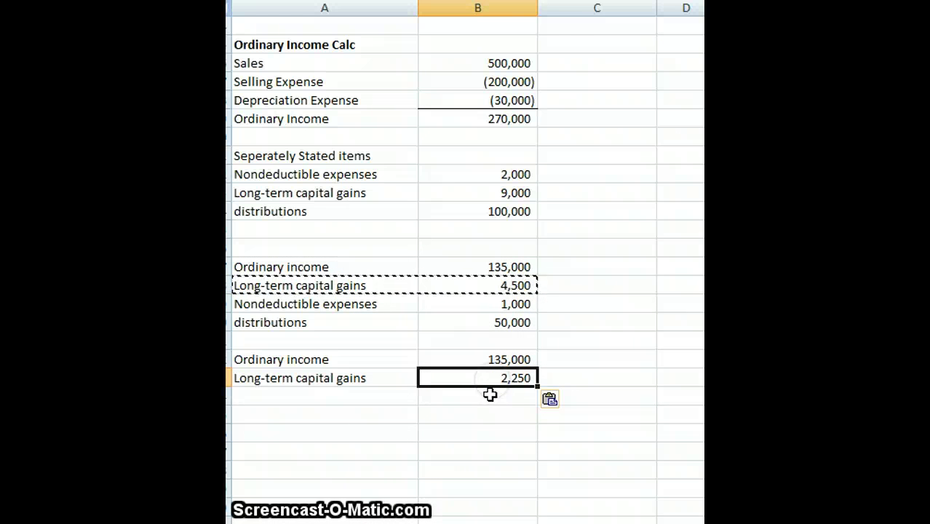
left_click(503, 379)
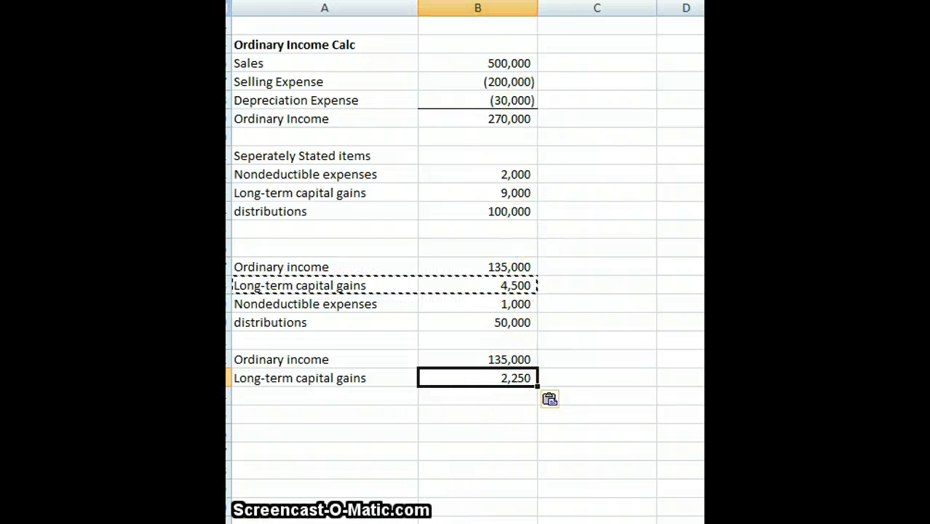
key("F2")
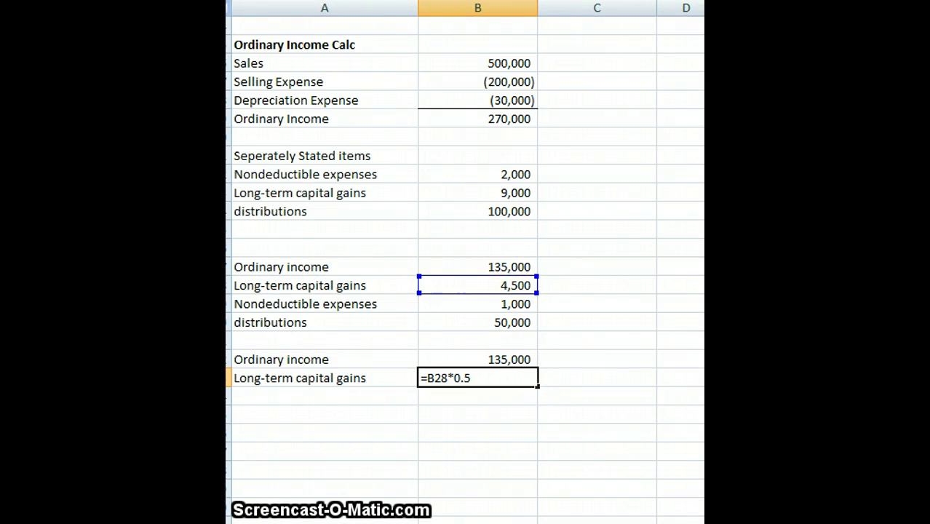
type("=4500")
key("Return")
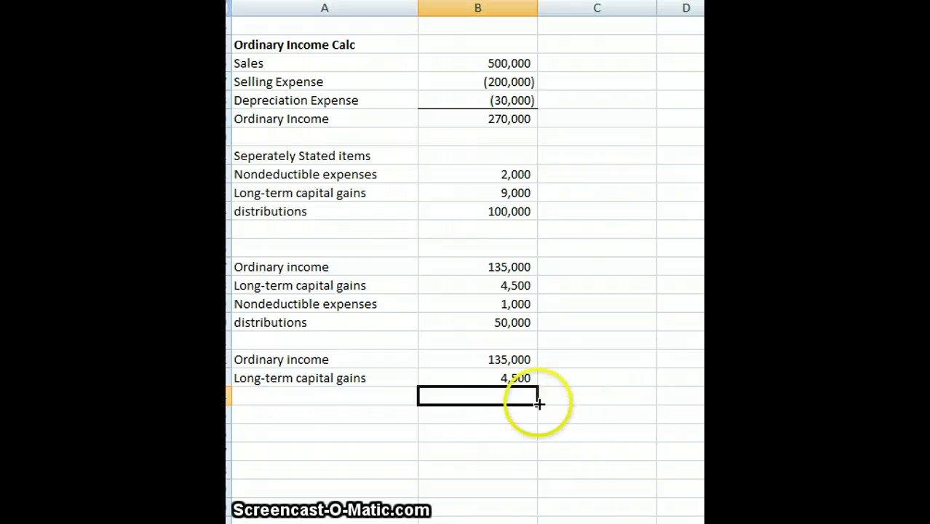
- AutoSum the 135,000 and 4,500 amounts into a 139,500 total
left_click(516, 377)
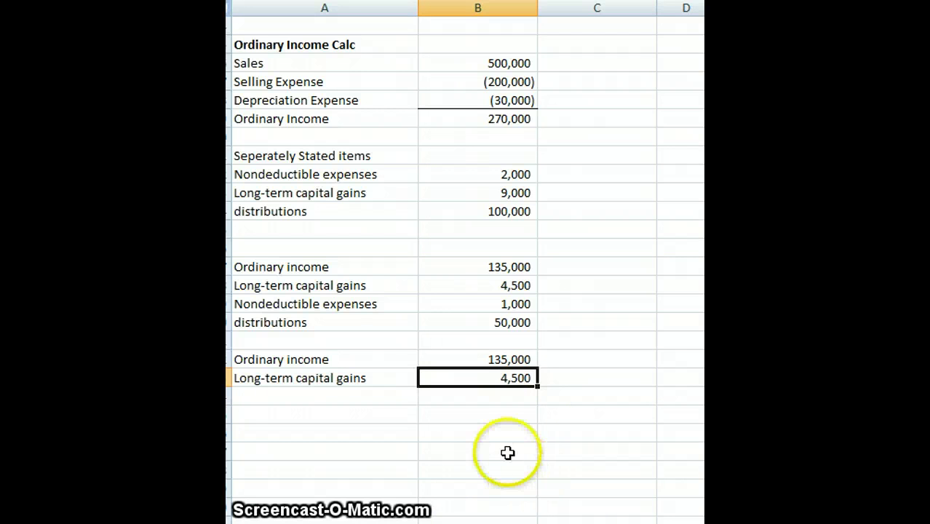
left_click(513, 397)
key("alt+equal")
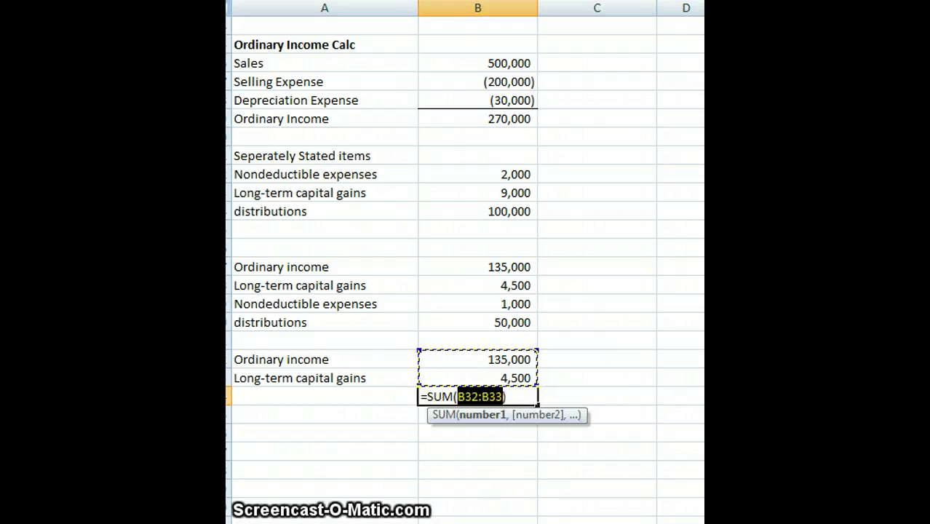
key("Return")
left_click(514, 379)
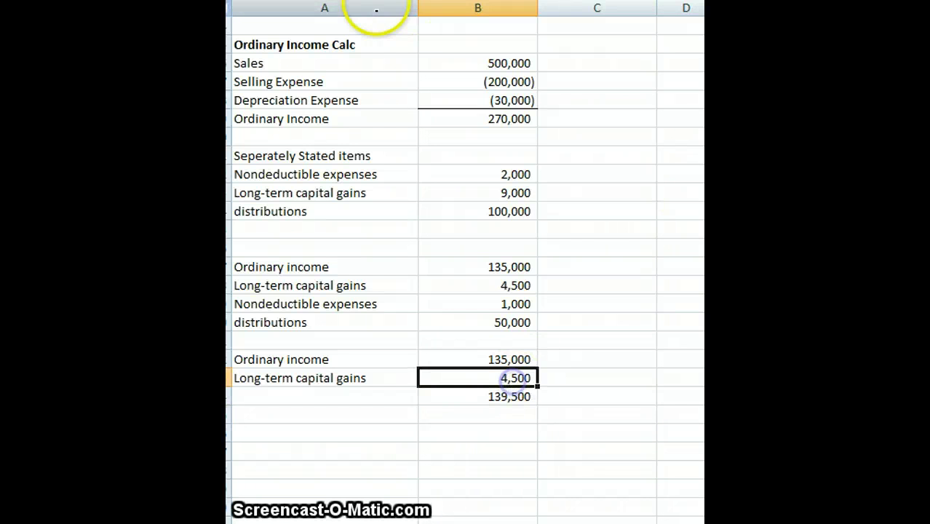
- Label the 139,500 total 'Total taxable income'
left_click(289, 399)
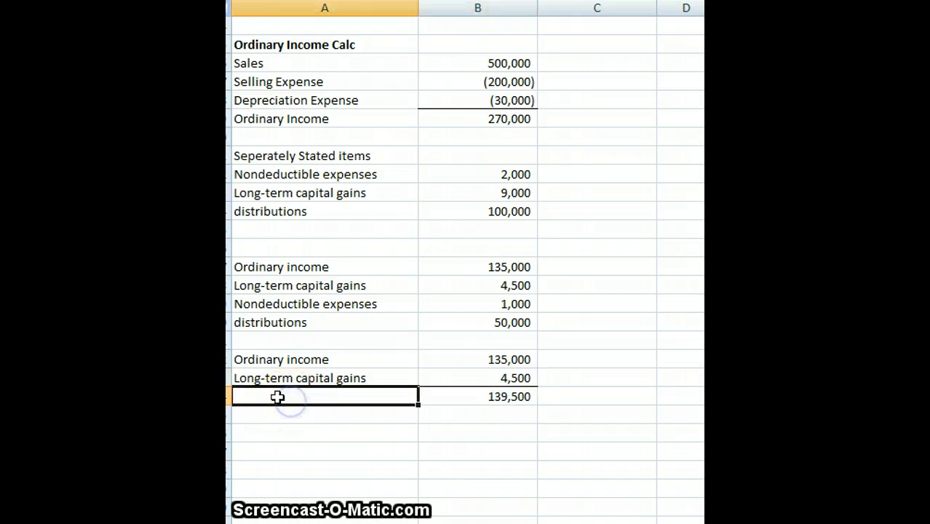
type("Total taxab")
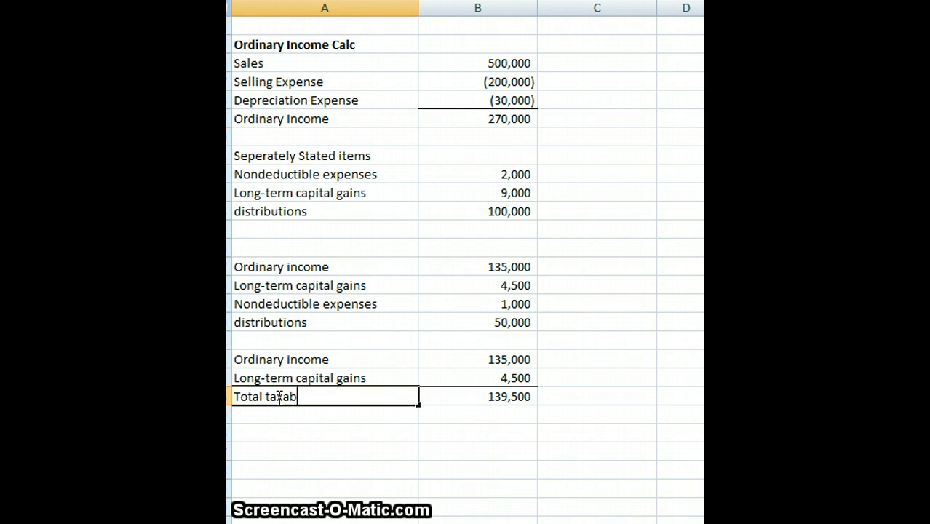
type("le incoem")
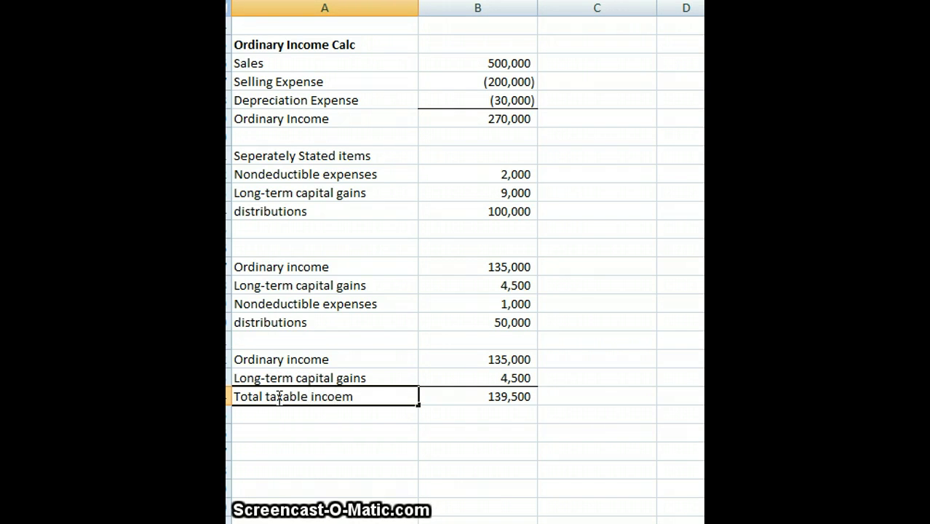
key("BackSpace")
key("BackSpace")
type("me")
key("Return")
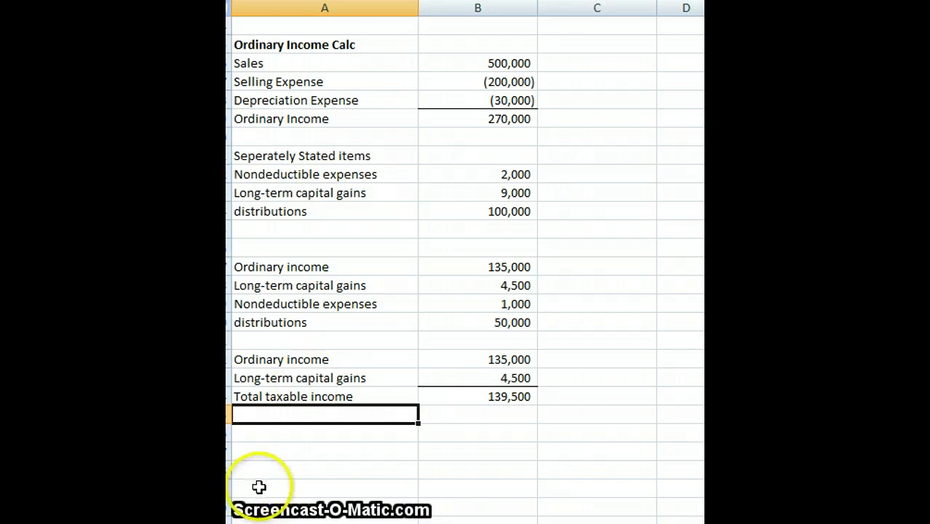
- Enter an adjusted tax basis amount of 25,000 below the taxable income total
scroll(349, 463, "down", 3)
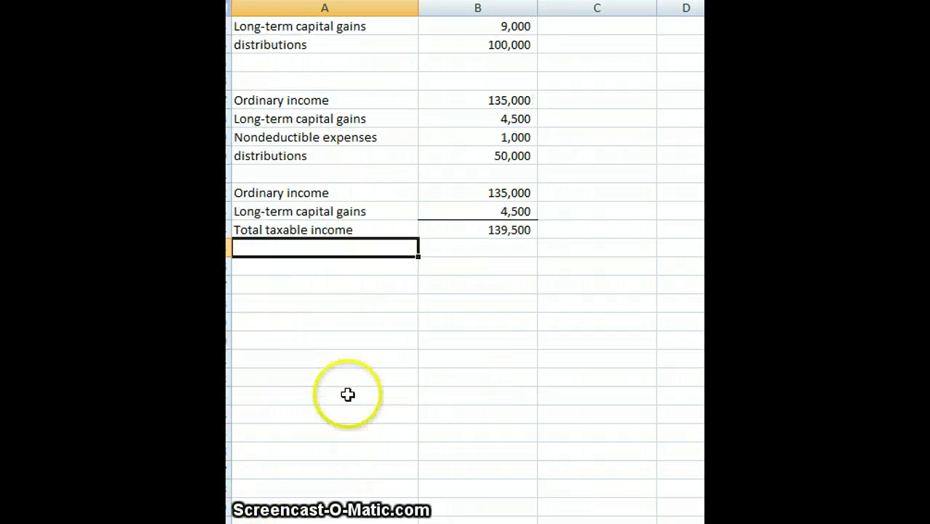
left_click(269, 268)
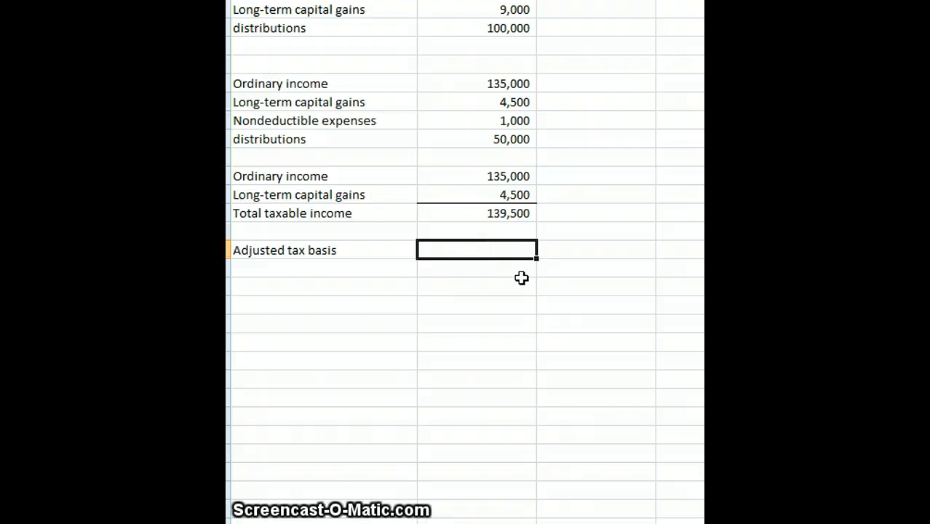
type("250000")
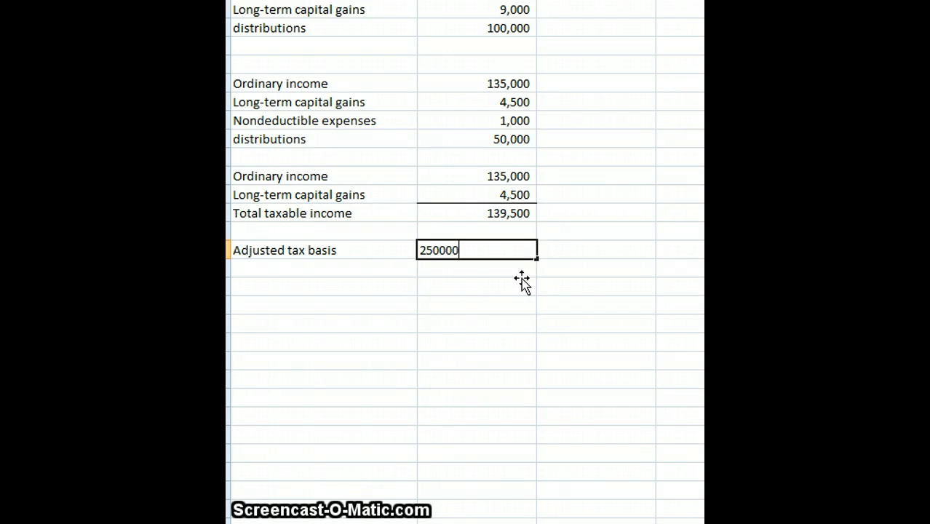
key("Return")
key("Up")
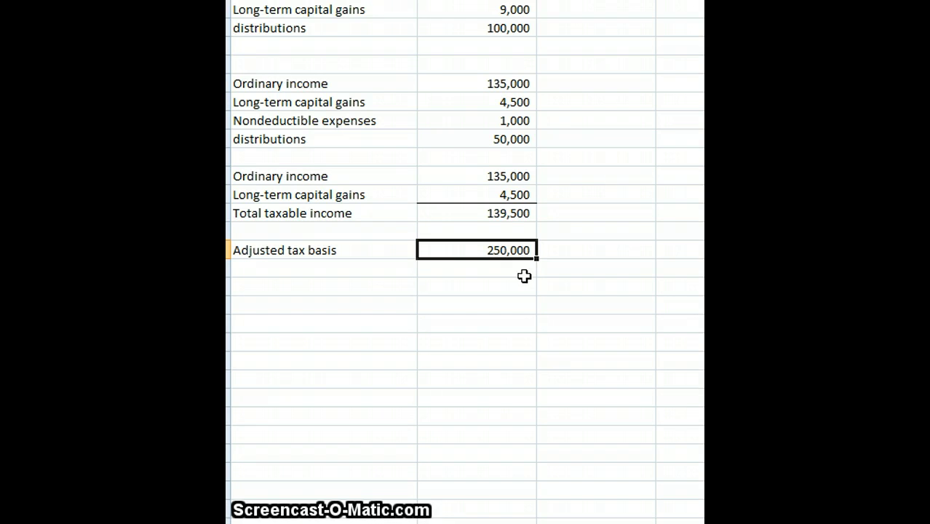
key("F2")
key("BackSpace")
key("Return")
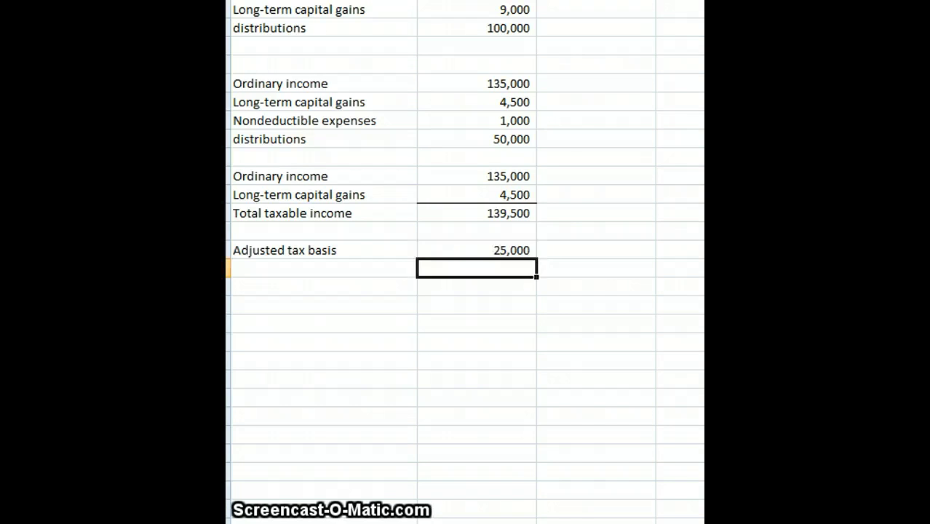
left_click(357, 267)
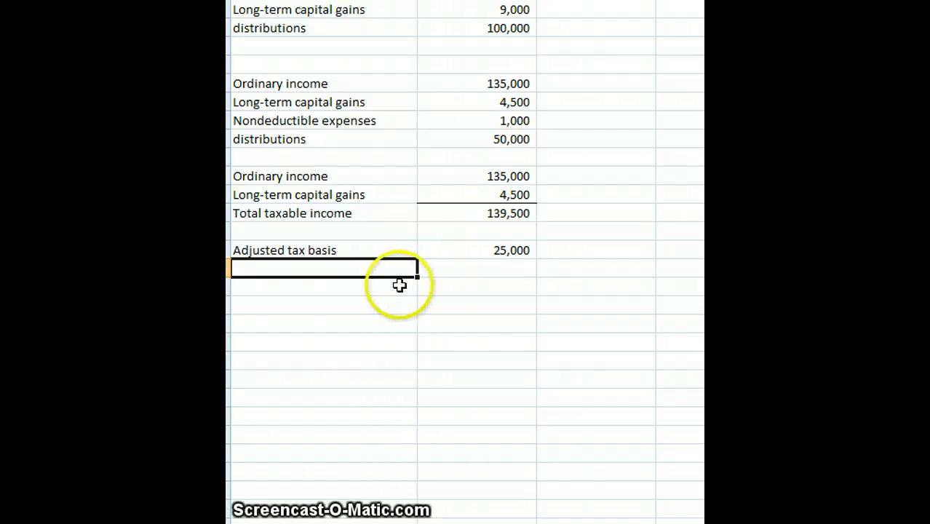
- Copy the Ordinary income 135,000 row beneath Adjusted tax basis
left_click_drag(307, 176, 449, 173)
right_click(451, 173)
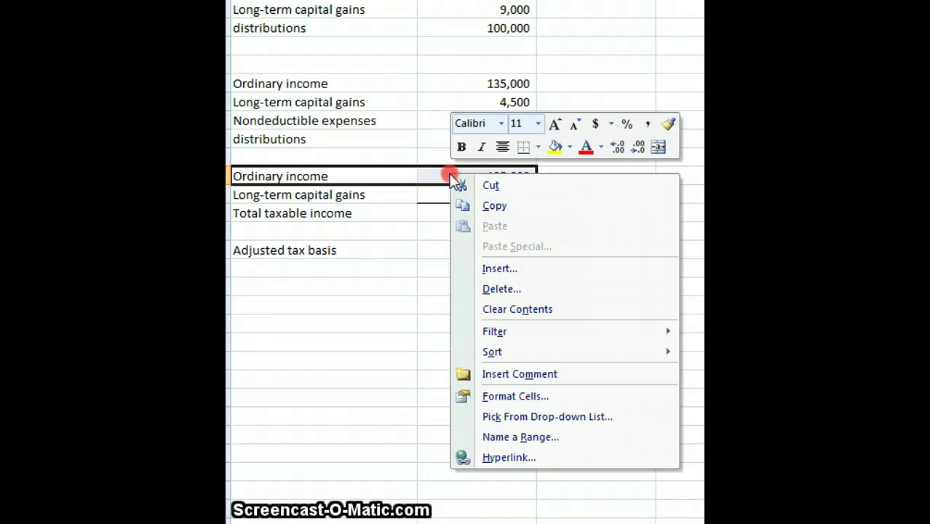
left_click(499, 203)
right_click(322, 268)
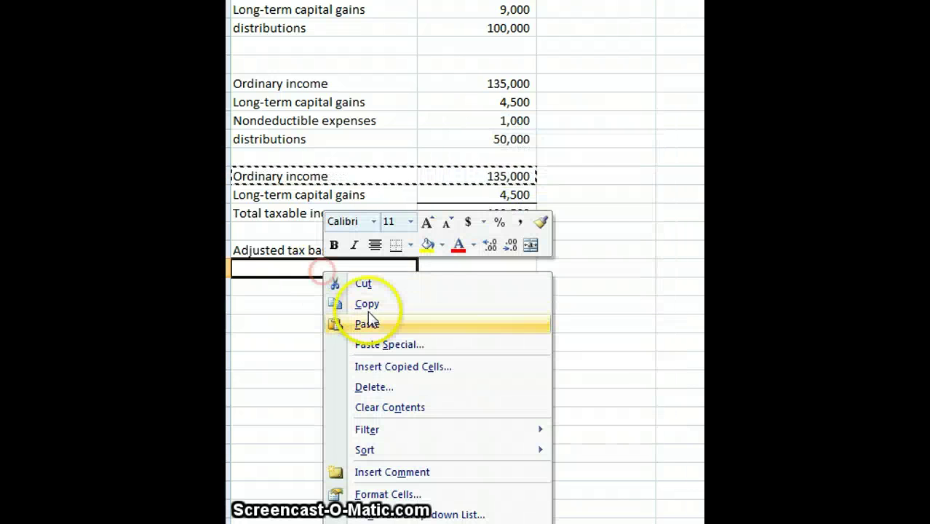
left_click(368, 320)
left_click(316, 287)
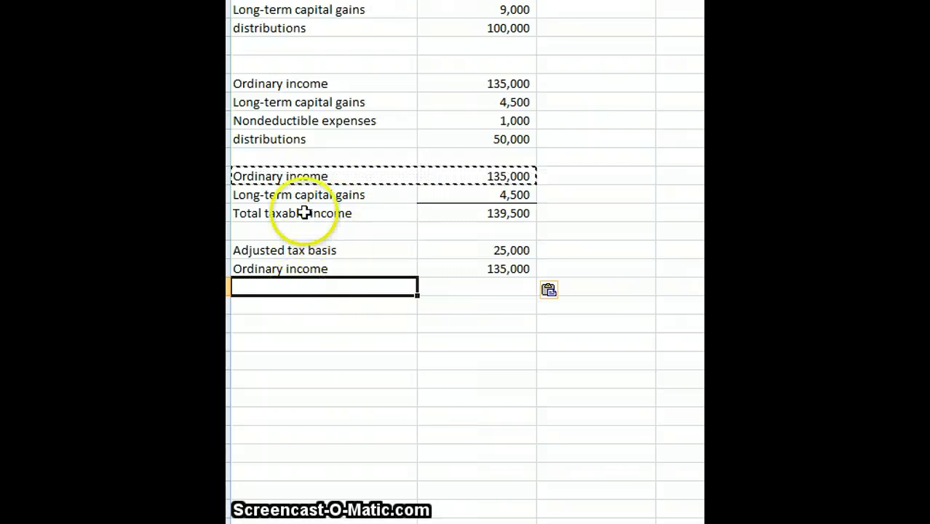
- Copy the Long-term capital gains 4,500 row beneath it and set it to No Border
left_click_drag(306, 195, 466, 200)
right_click(465, 199)
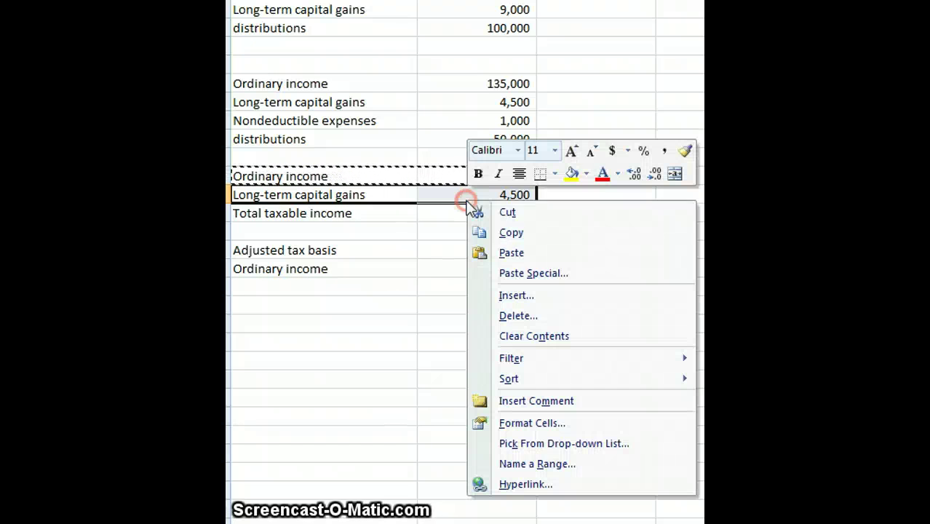
left_click(510, 231)
left_click(293, 287)
right_click(293, 287)
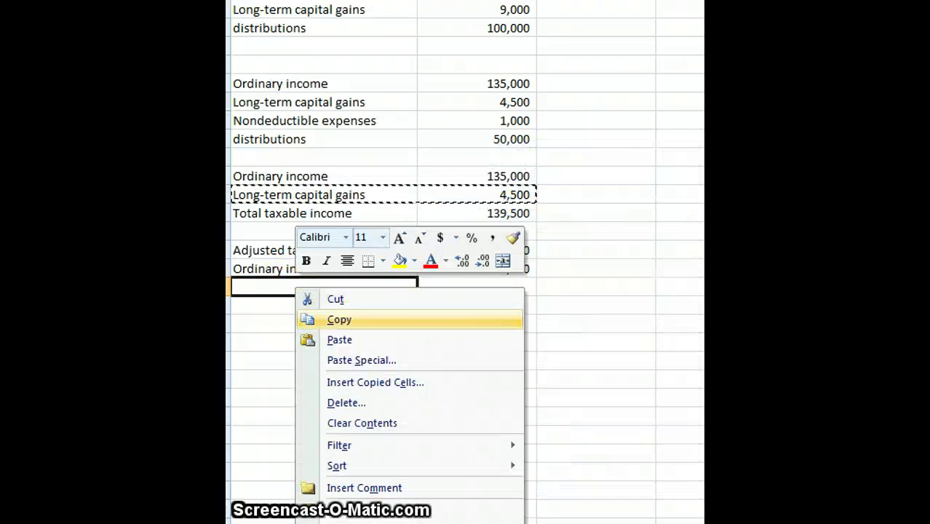
left_click(348, 341)
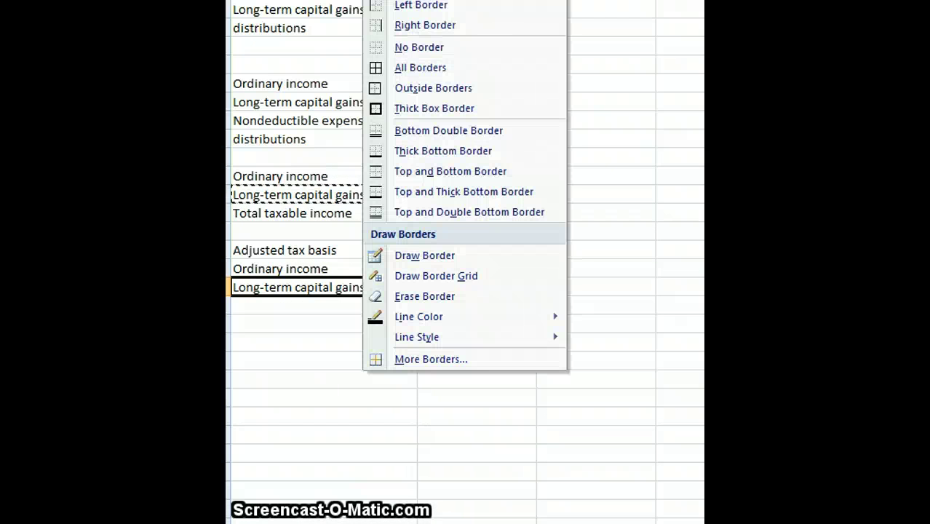
left_click(375, 0)
left_click(440, 47)
left_click(299, 322)
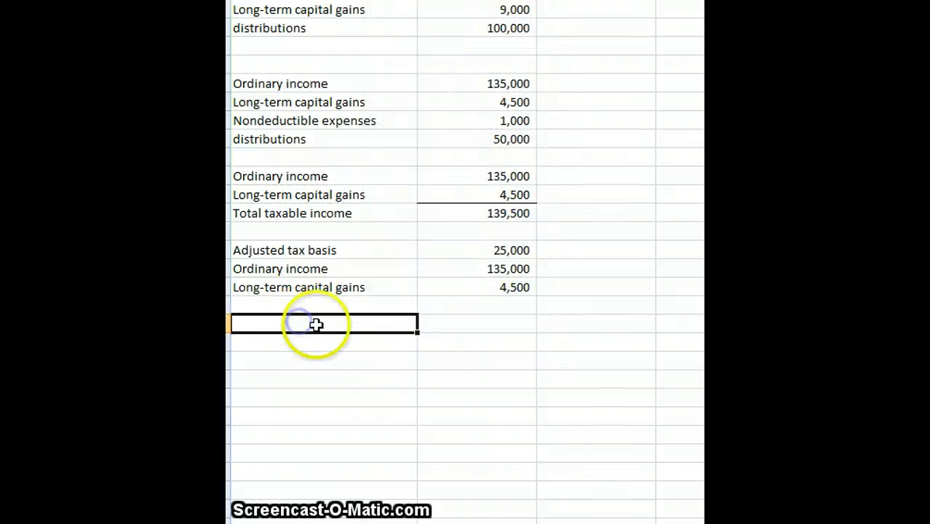
left_click(316, 304)
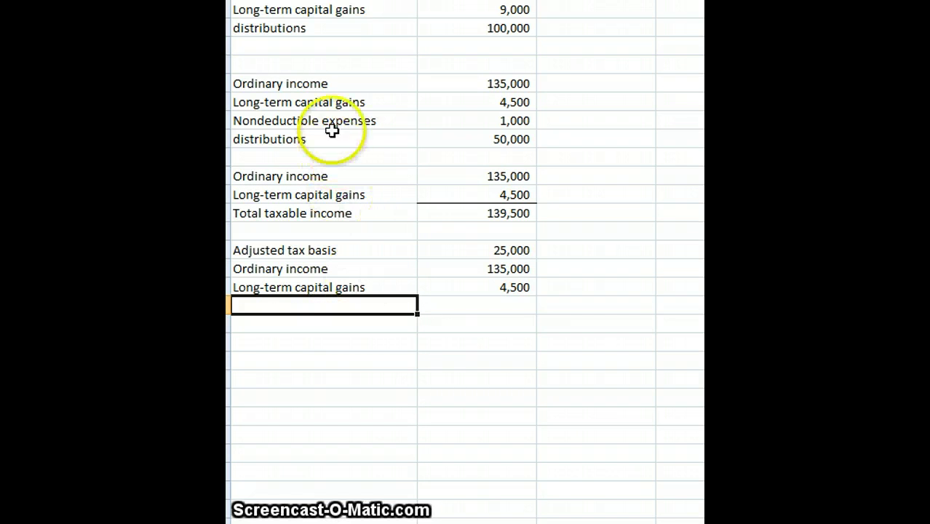
- Copy the Nondeductible expenses row below the rollforward and make its amount -1,000
left_click_drag(328, 120, 458, 120)
right_click(457, 120)
left_click(492, 146)
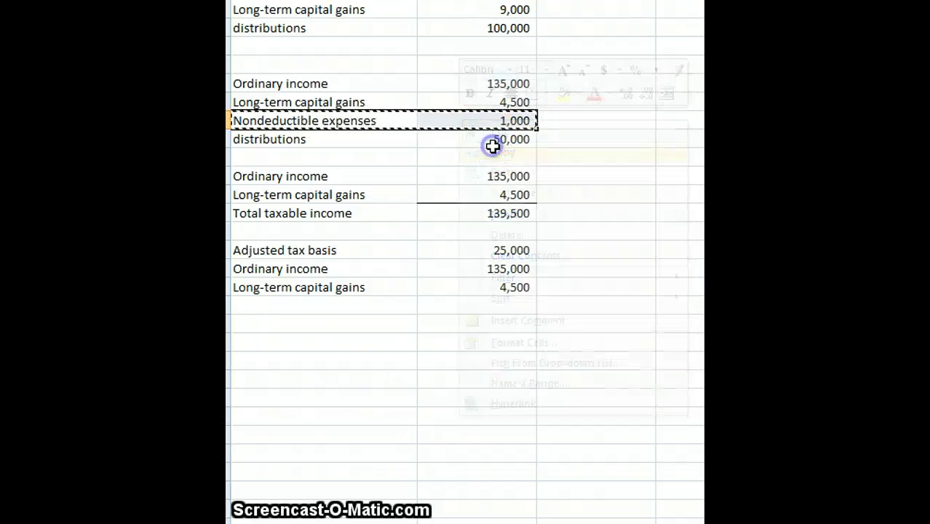
right_click(343, 305)
left_click(389, 357)
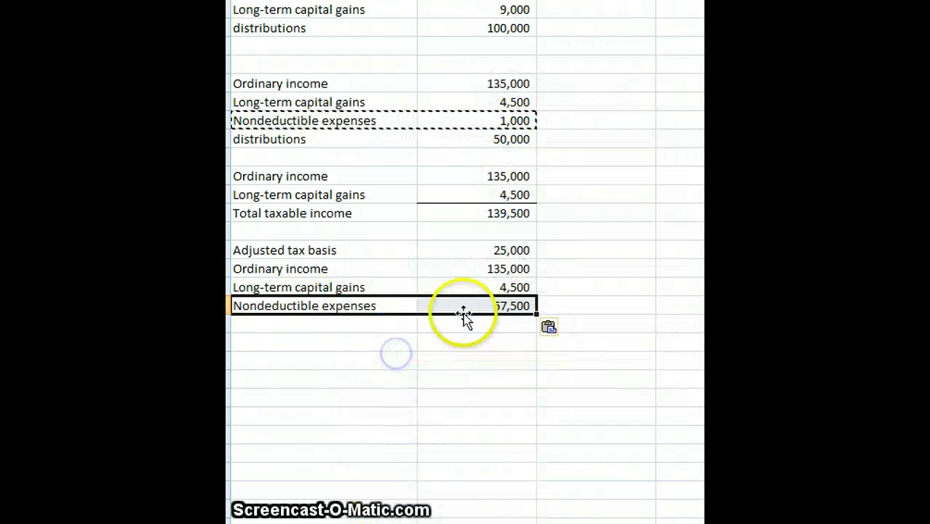
left_click(474, 306)
type("1000")
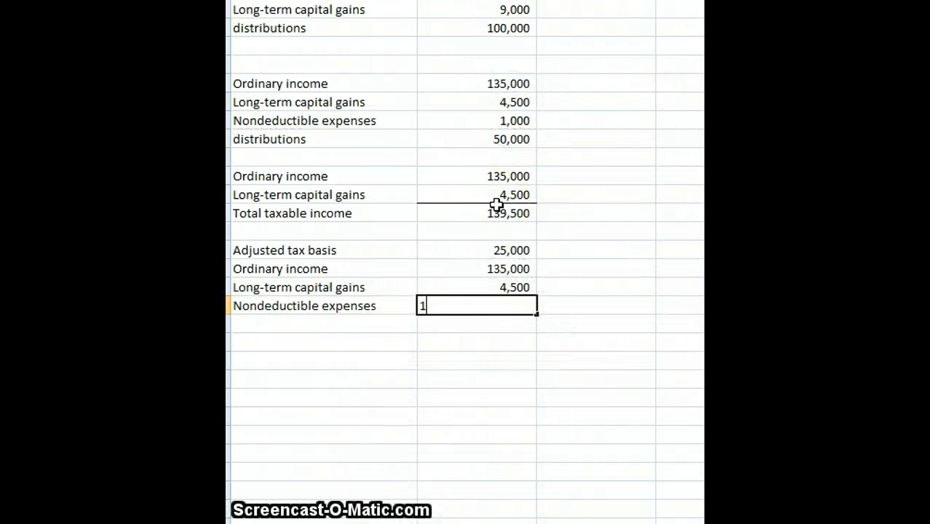
key("Return")
left_click(498, 298)
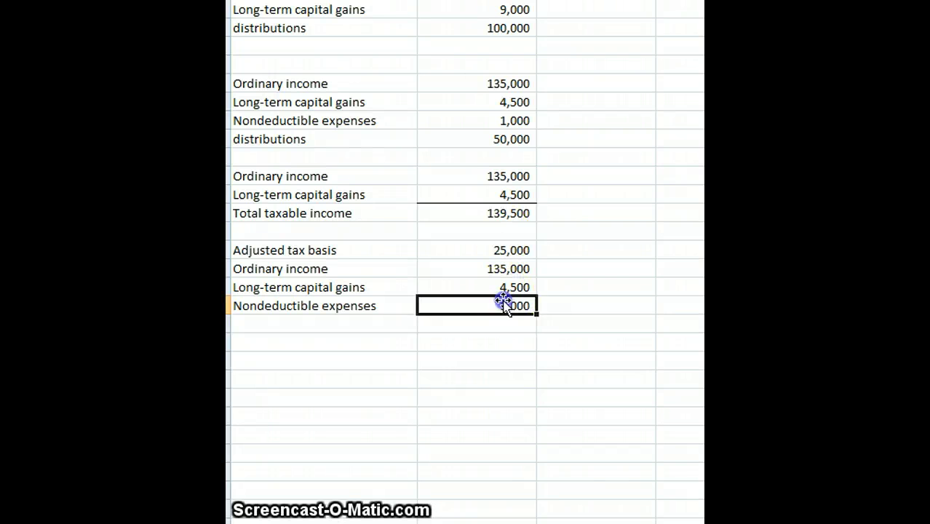
key("F2")
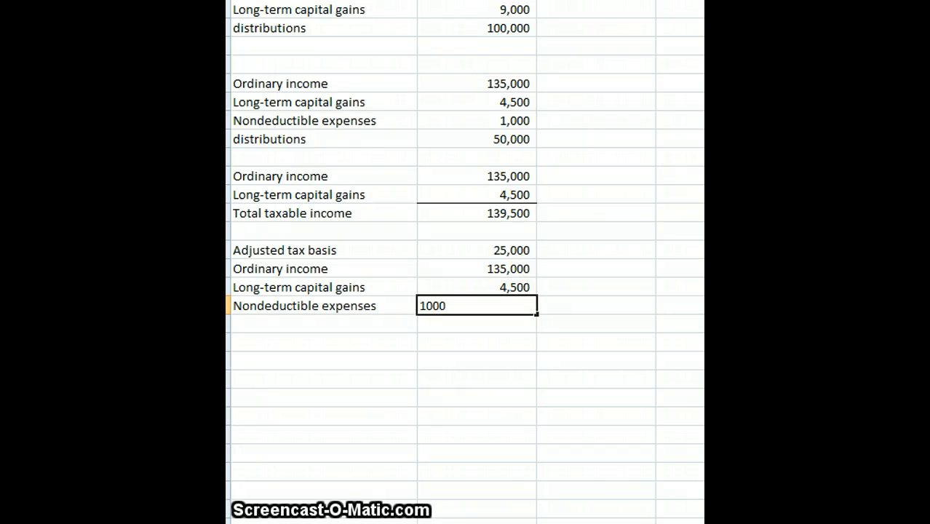
key("Home")
type("-")
key("Return")
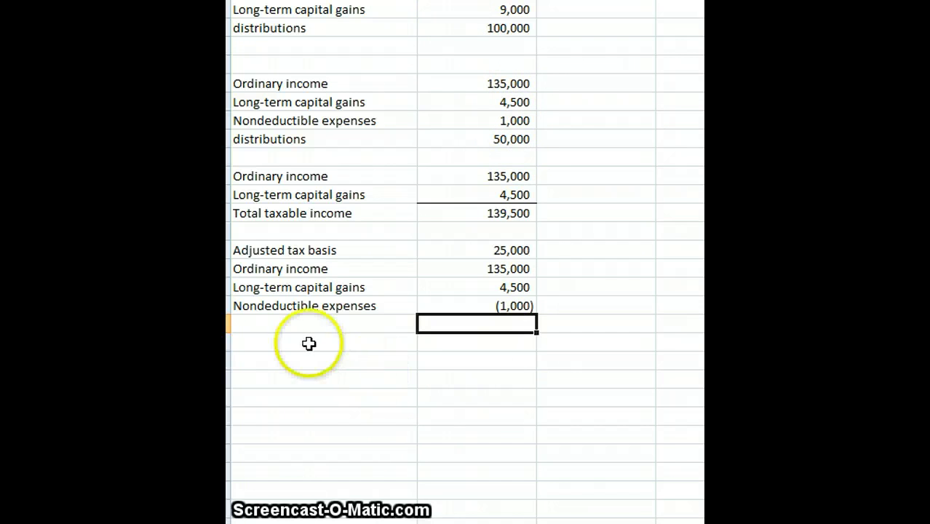
- Copy the distributions row beneath Nondeductible expenses and make its 50,000 amount negative
left_click_drag(313, 139, 438, 137)
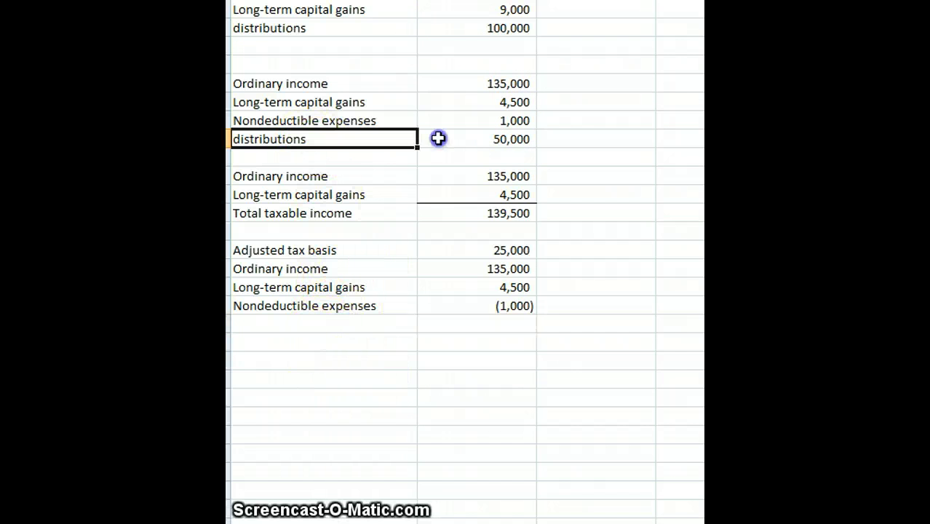
right_click(441, 136)
left_click(487, 167)
right_click(332, 320)
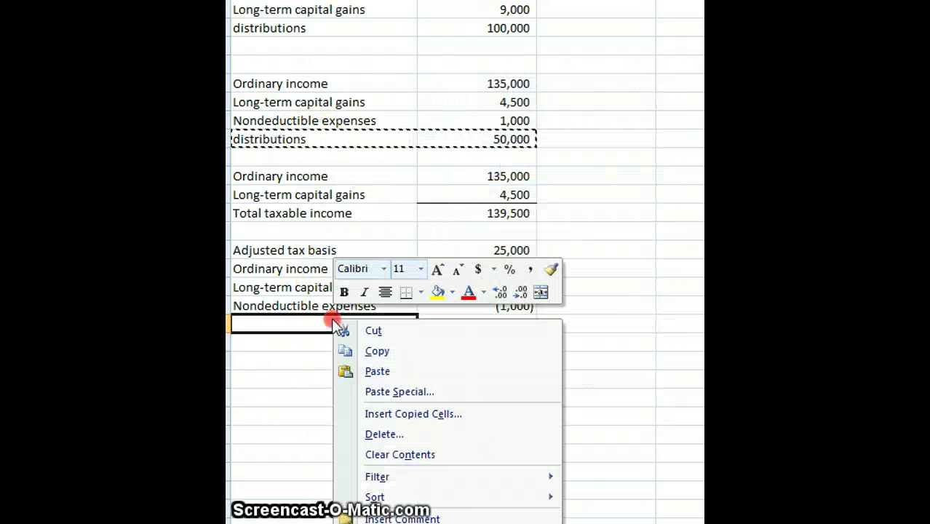
left_click(395, 372)
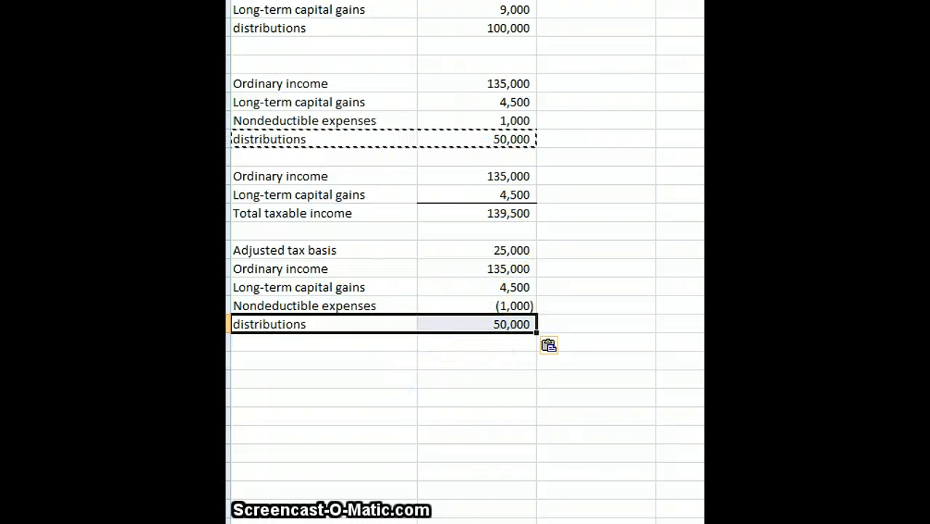
left_click(517, 327)
key("F2")
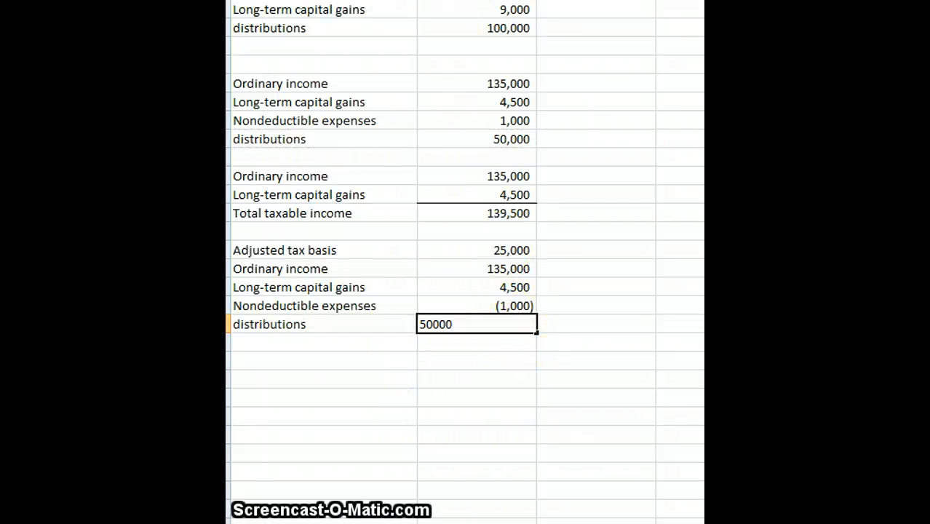
key("Home")
type("-")
key("Return")
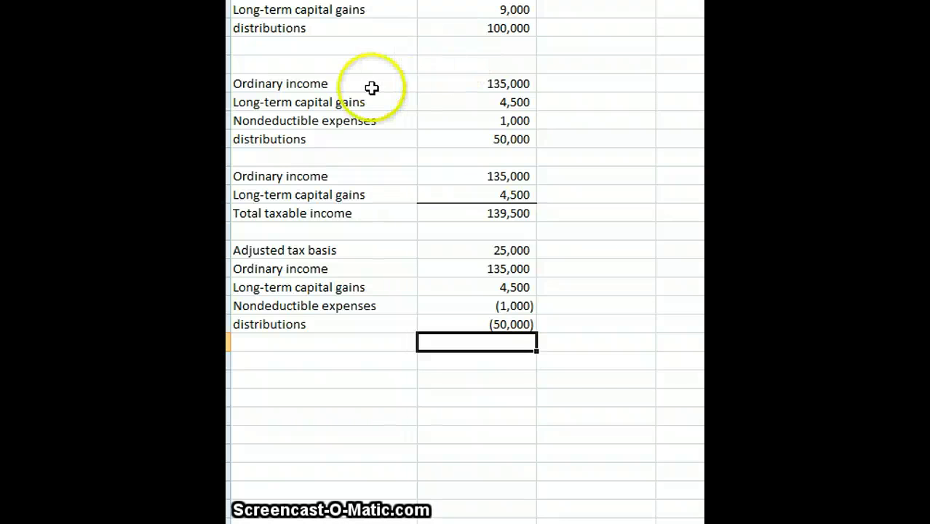
left_click(356, 345)
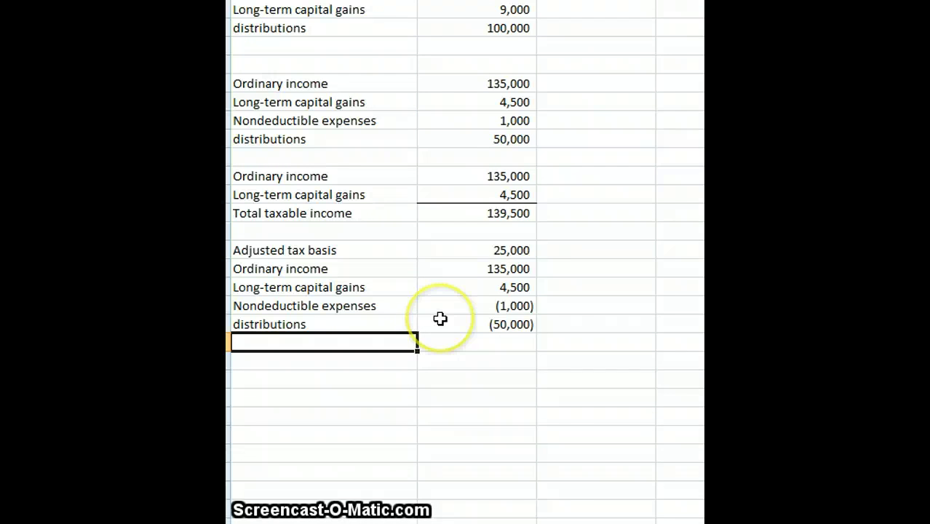
- Enter 'share of debt increase' with an amount of 10,000 under distributions
type("share")
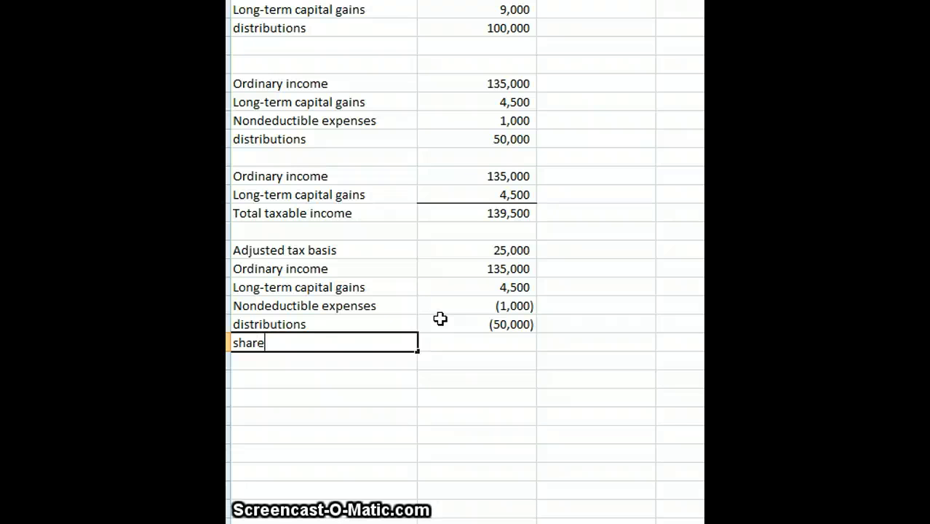
type(" of debt inc")
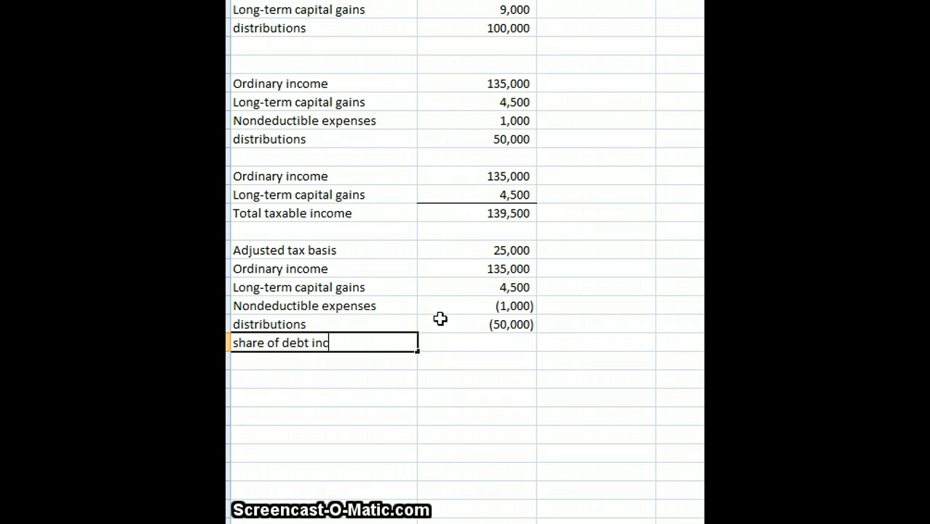
type("rease")
key("Tab")
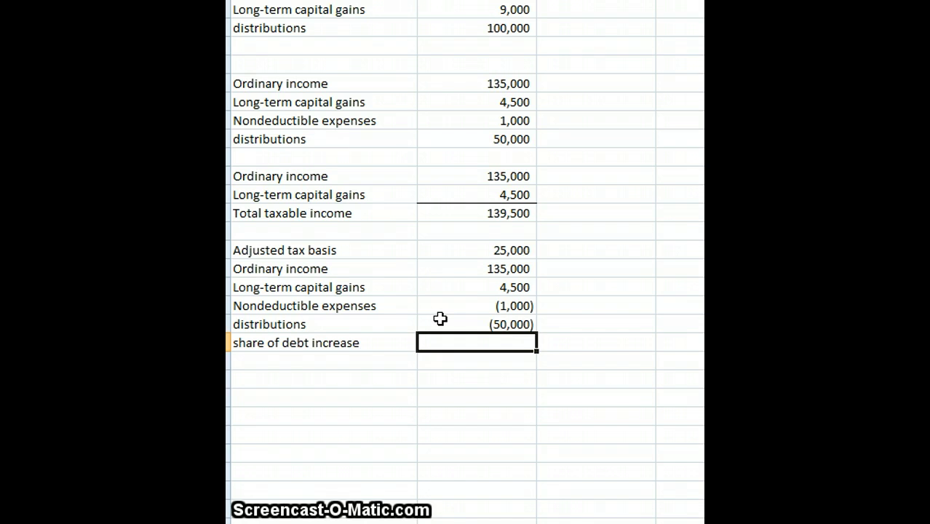
type("1000")
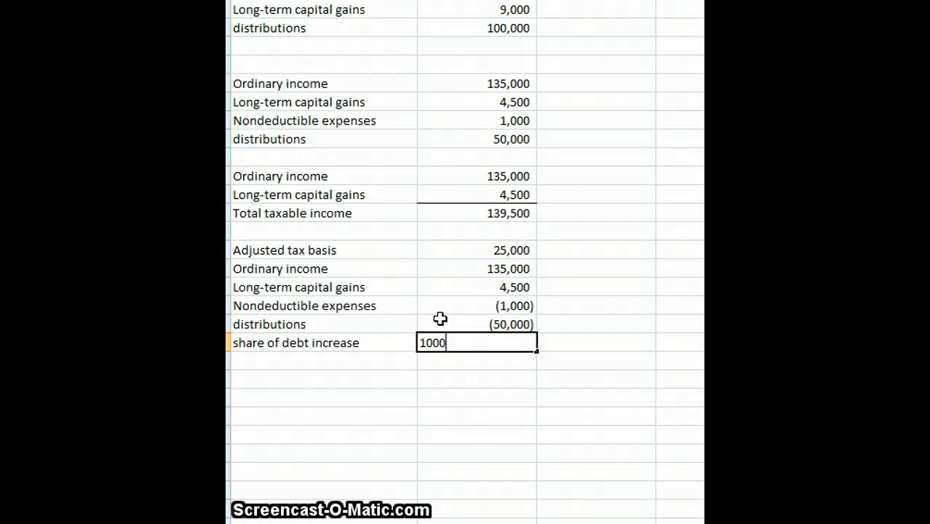
key("Return")
key("Up")
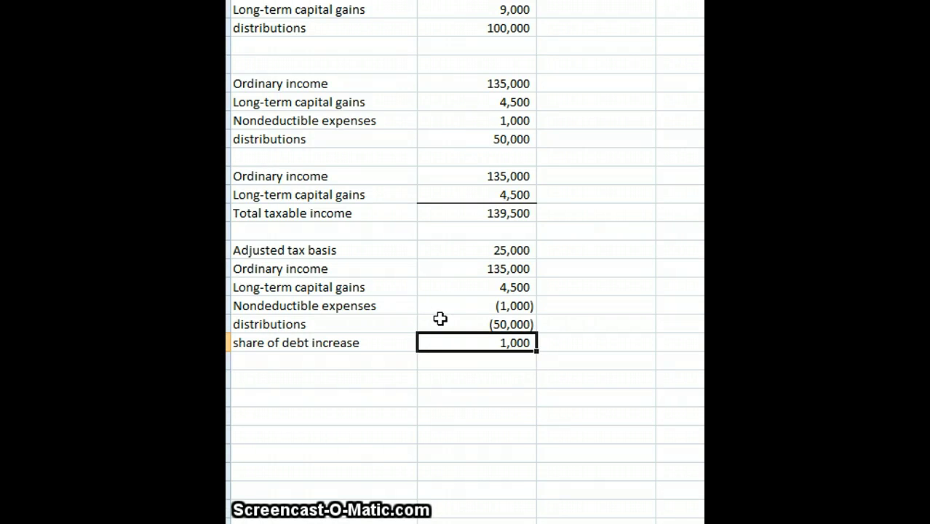
key("F2")
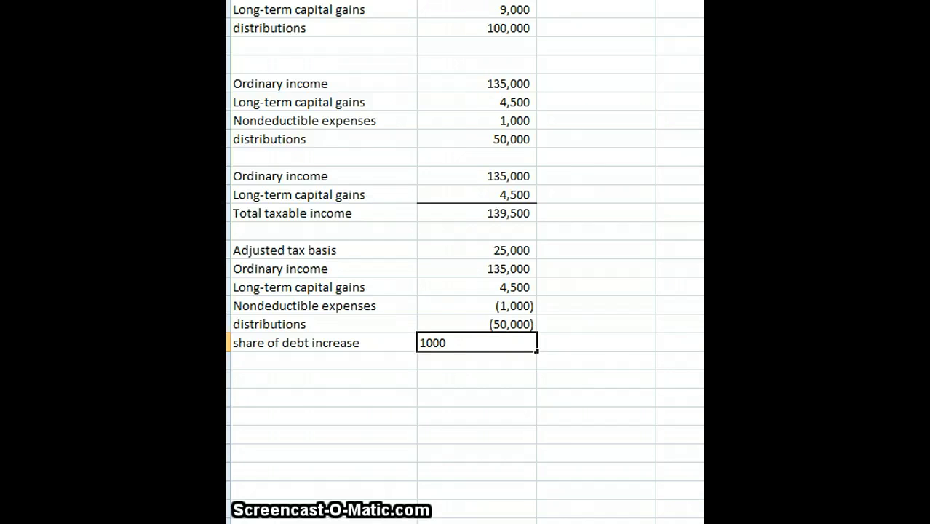
type("0")
key("Return")
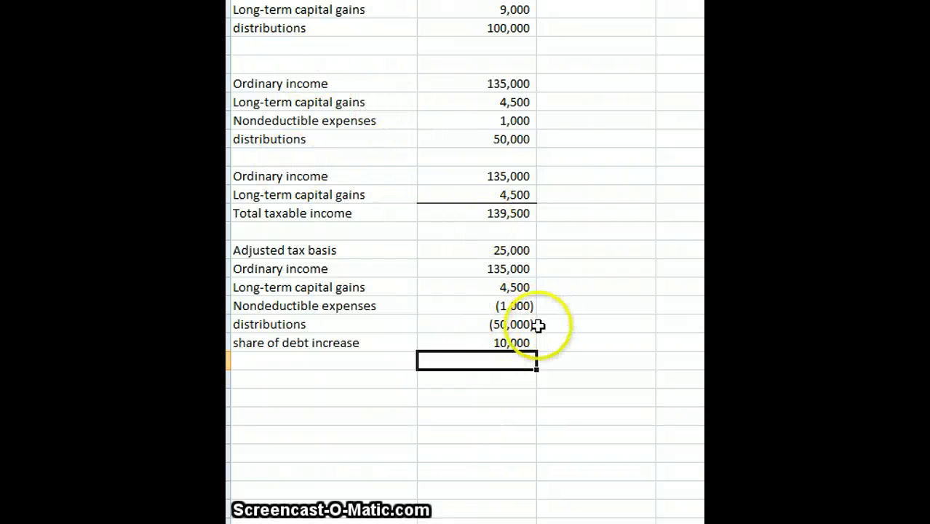
left_click(521, 344)
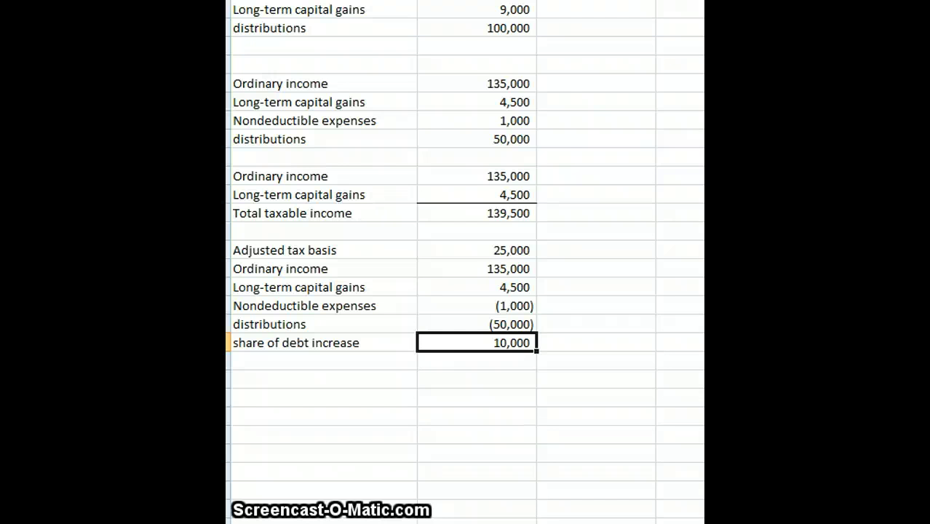
- Add a bottom border under 10,000 and AutoSum (Alt+=) the rollforward below it to 123,500
left_click(378, 1)
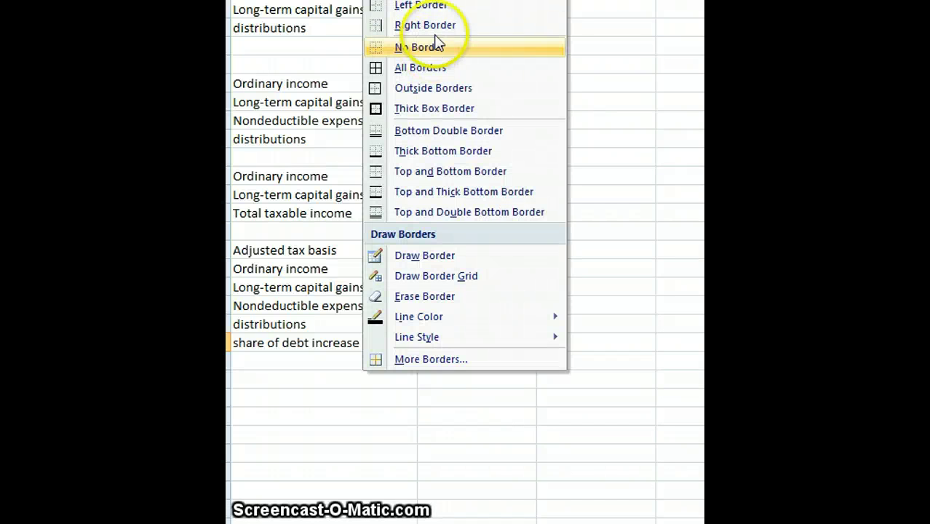
left_click(422, 1)
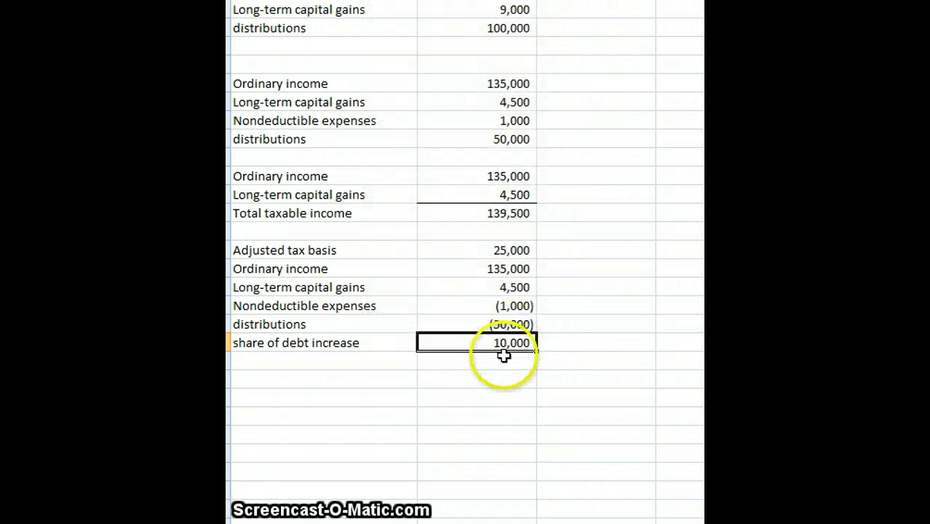
left_click(504, 358)
key("alt+equal")
key("Return")
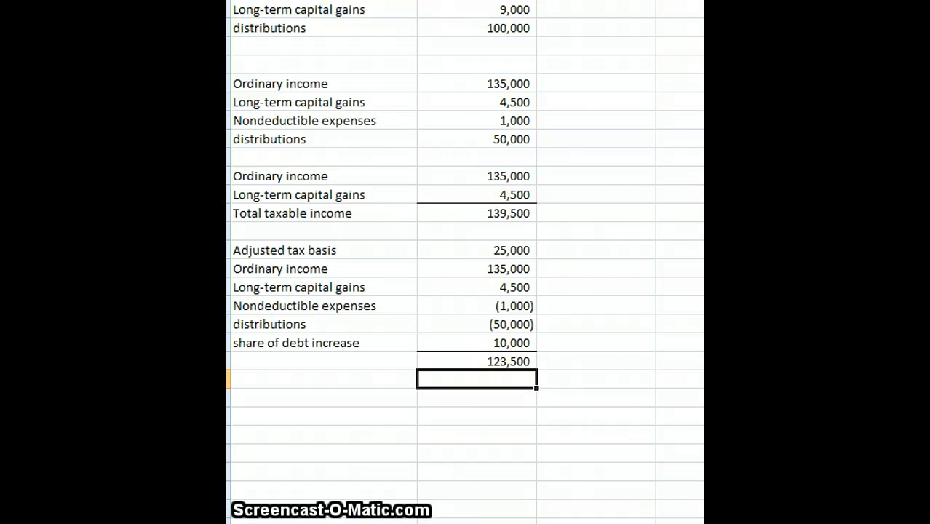